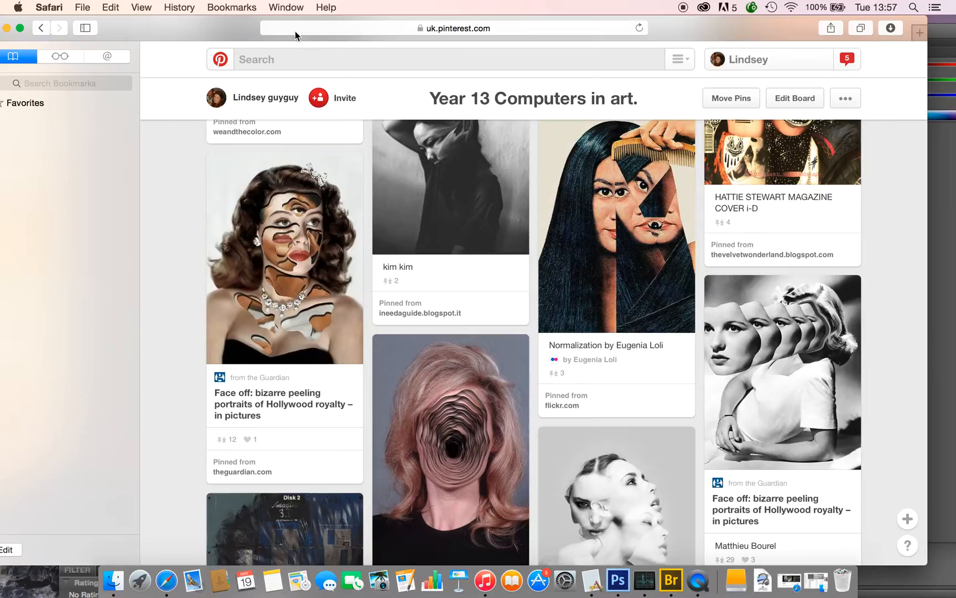
Step: Switch from the browser to Photoshop and move the tilted dog portrait on Layer 2 slightly upward
left_click_drag(221, 30, 429, 305)
left_click(214, 306)
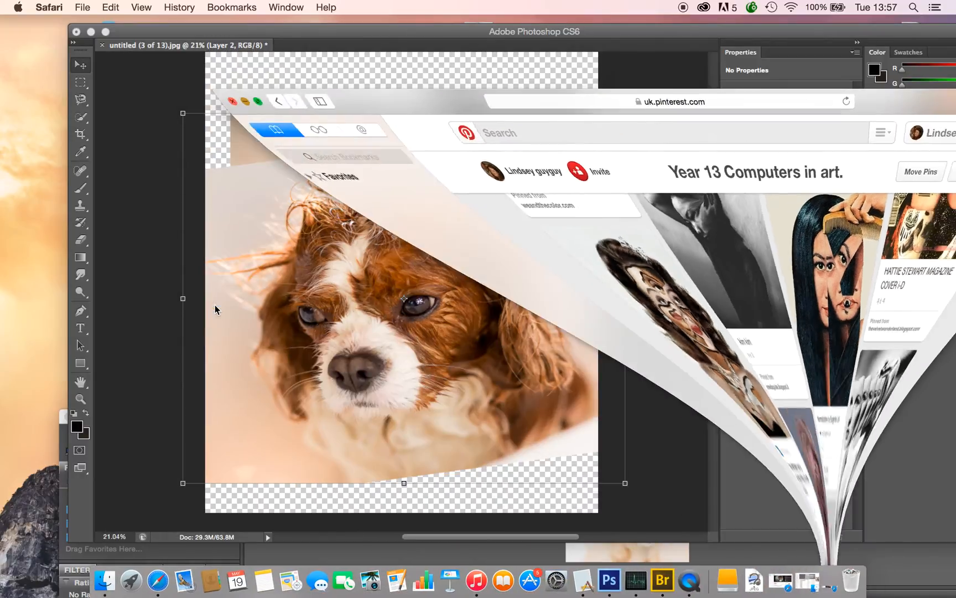
left_click(692, 35)
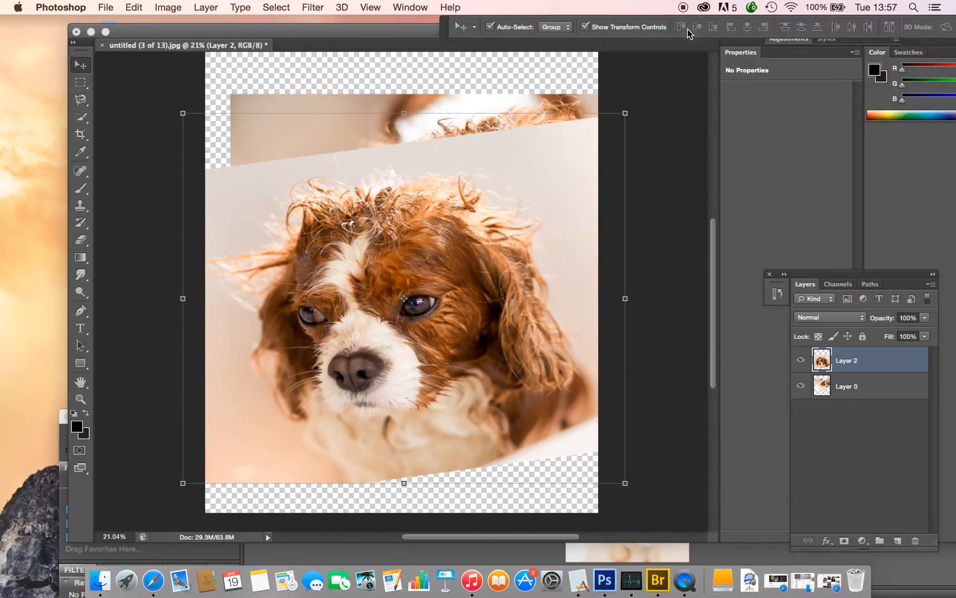
mouse_move(461, 196)
left_mouse_down()
mouse_move(424, 458)
mouse_move(456, 180)
mouse_move(465, 181)
left_mouse_up()
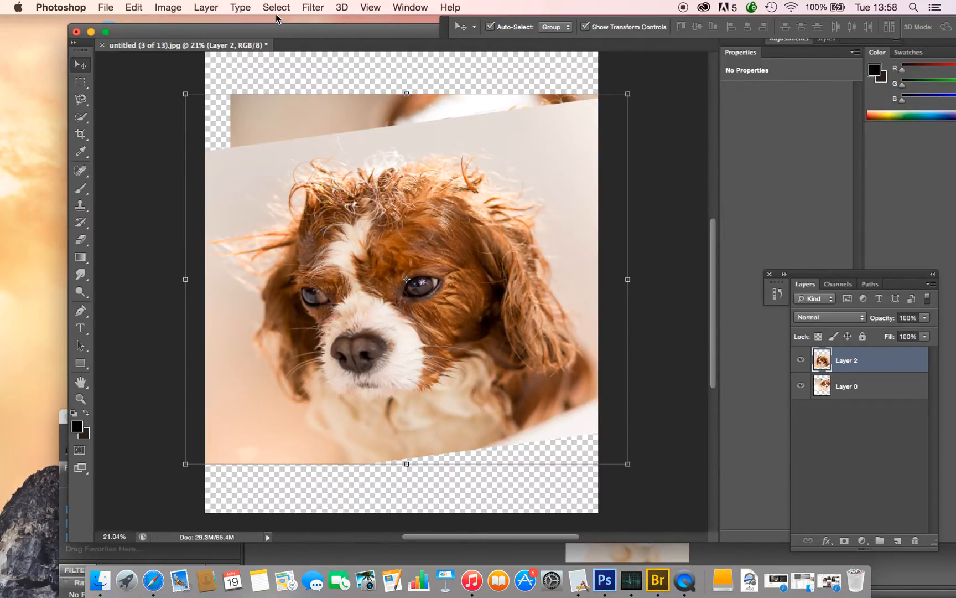
Step: Duplicate Layer 2 within the same document as "Layer 2 copy"
left_click(206, 7)
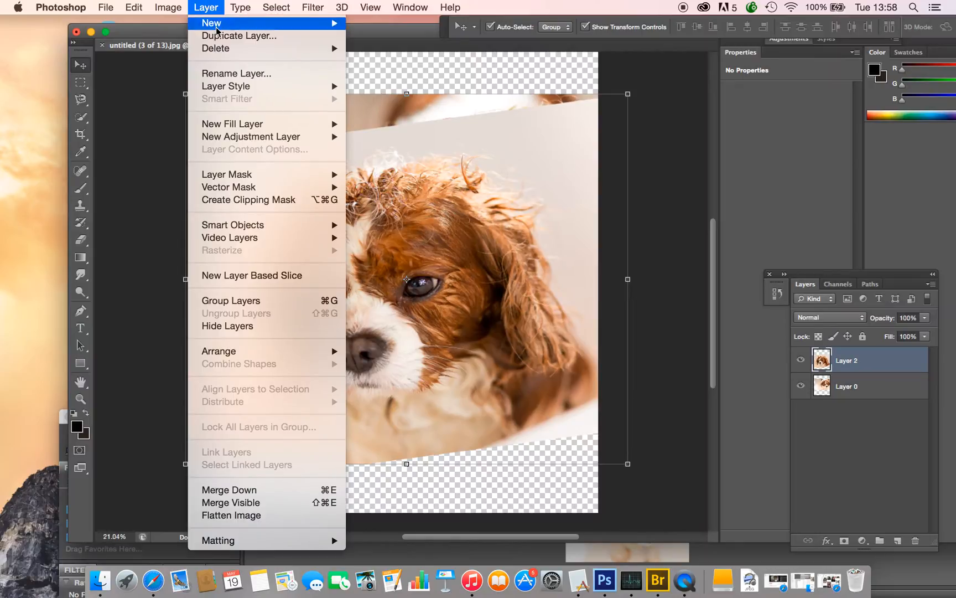
left_click(239, 36)
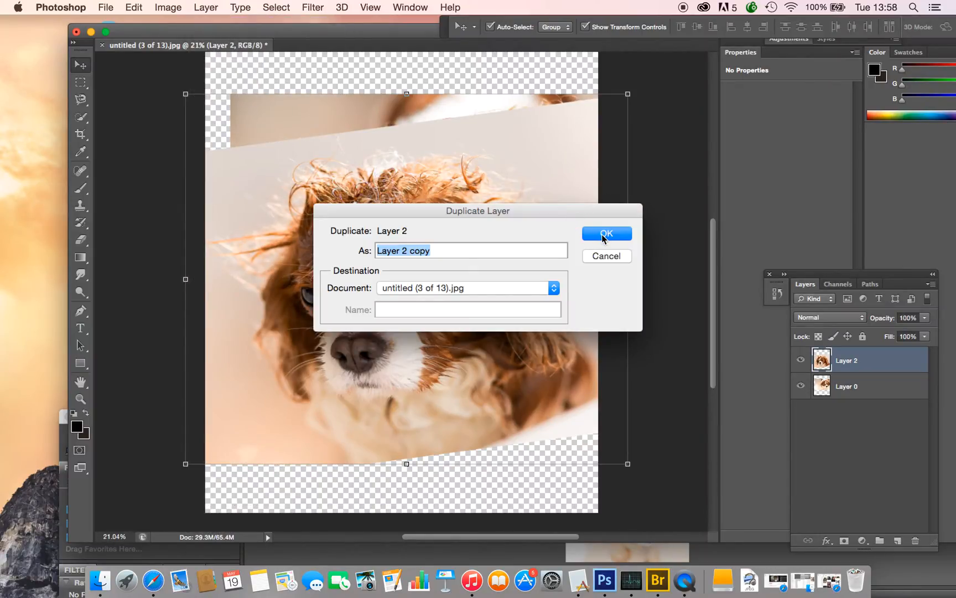
left_click(605, 234)
left_click(826, 385)
left_click(826, 363)
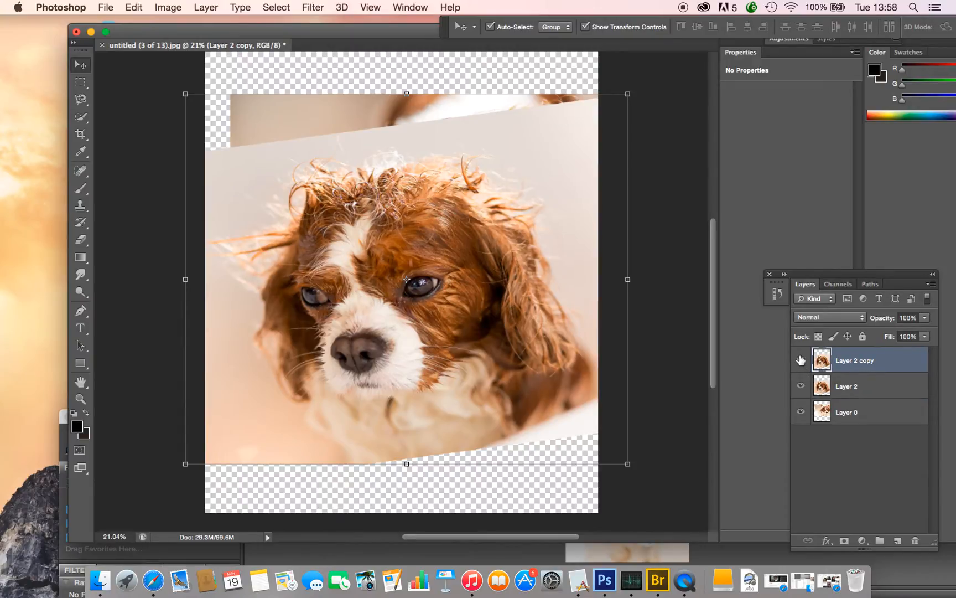
Step: Hide the Layer 2 copy layer and make Layer 2 the active layer
left_click(800, 360)
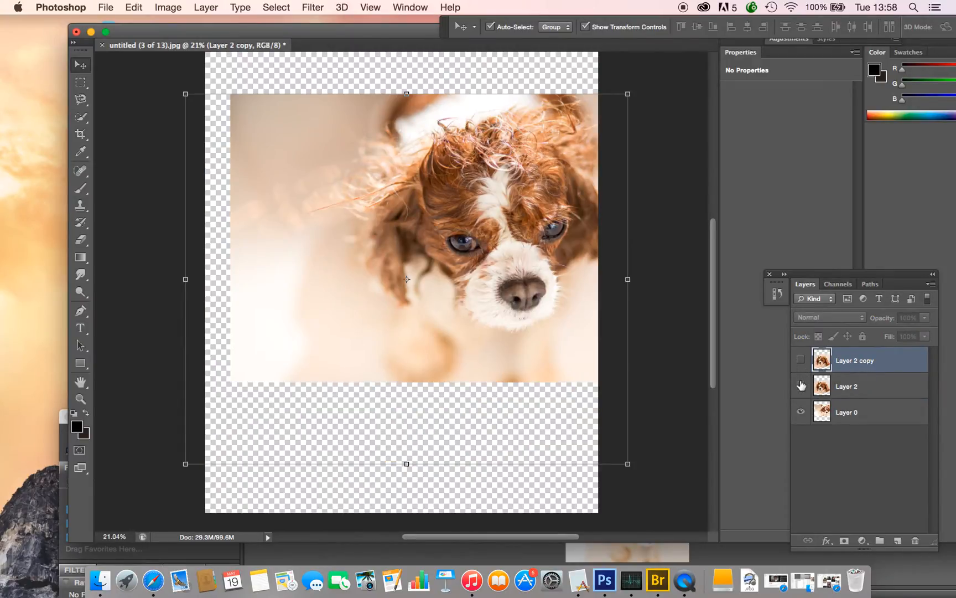
left_click(800, 360)
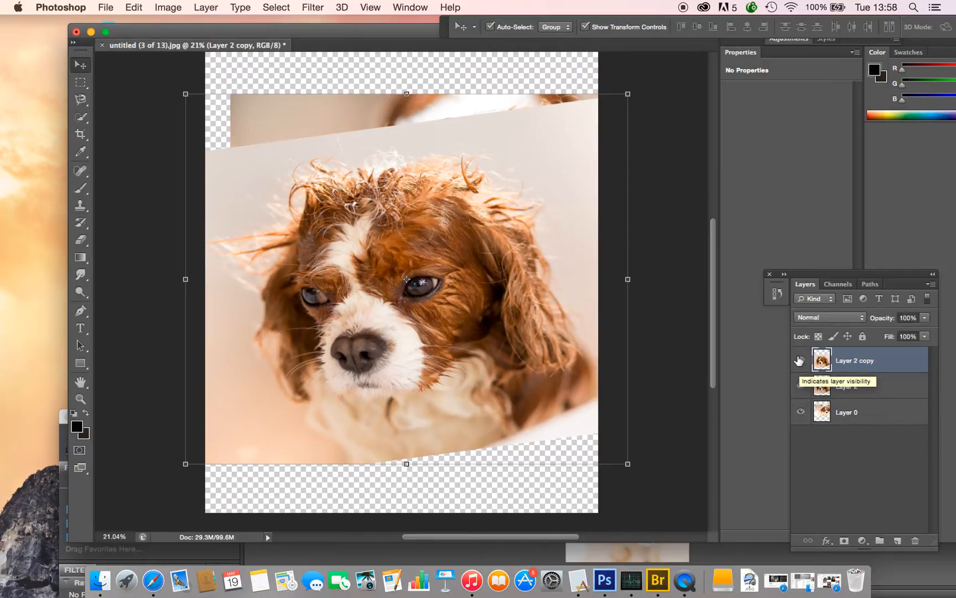
left_click(799, 361)
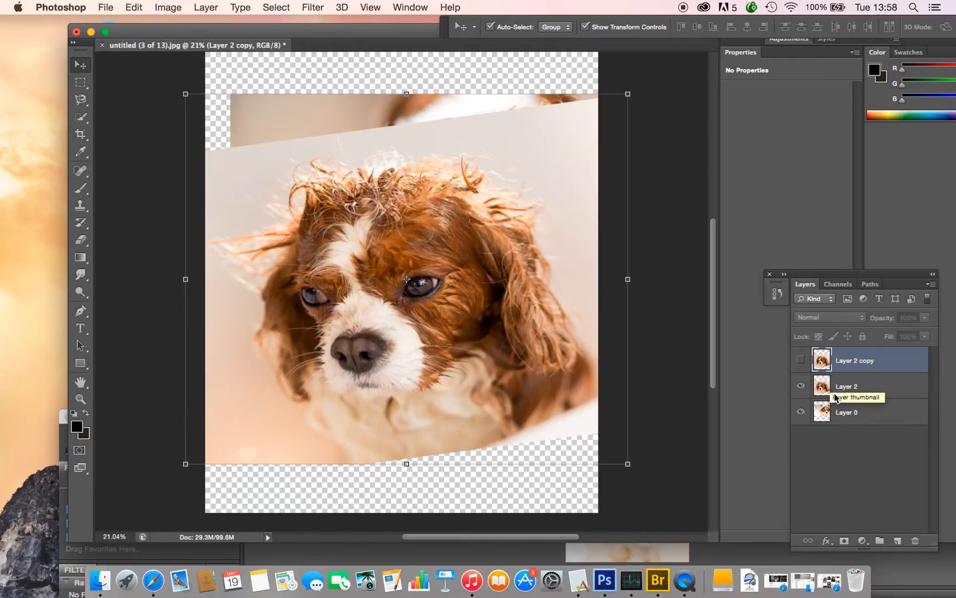
left_click(827, 386)
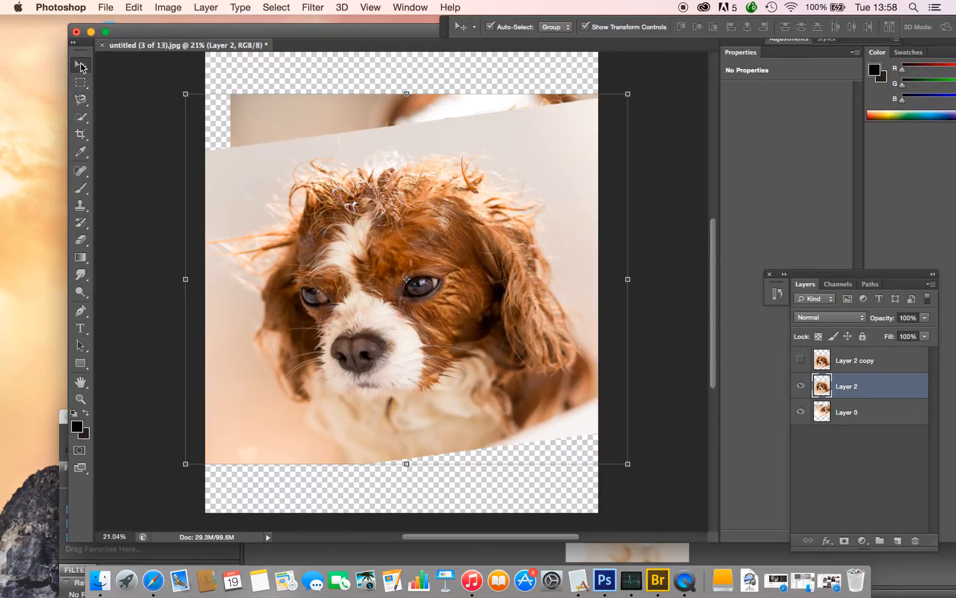
Step: Draw a rectangular marquee selection around the right-hand eye and cheek of the dog on Layer 2
left_click(83, 81)
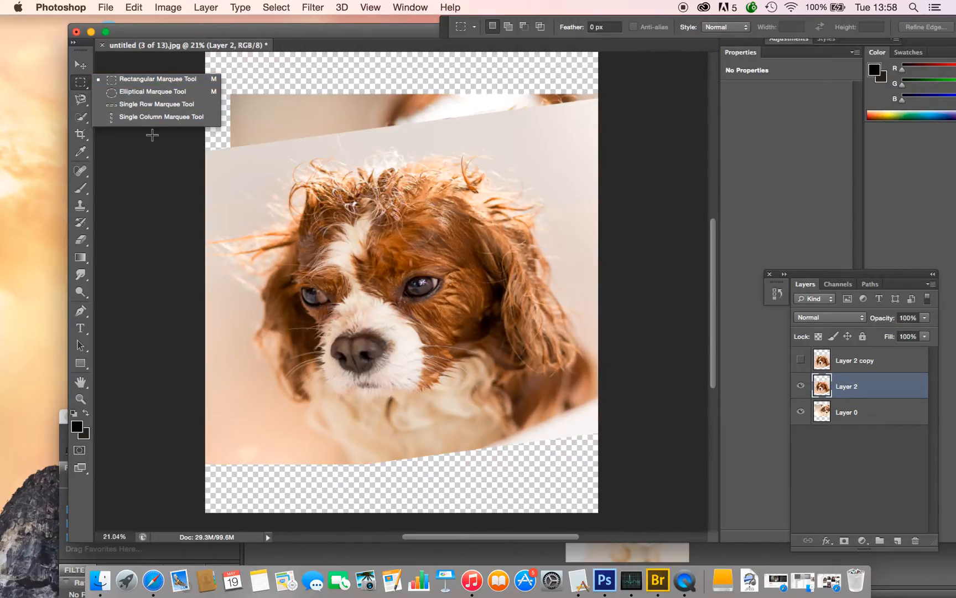
left_click(158, 78)
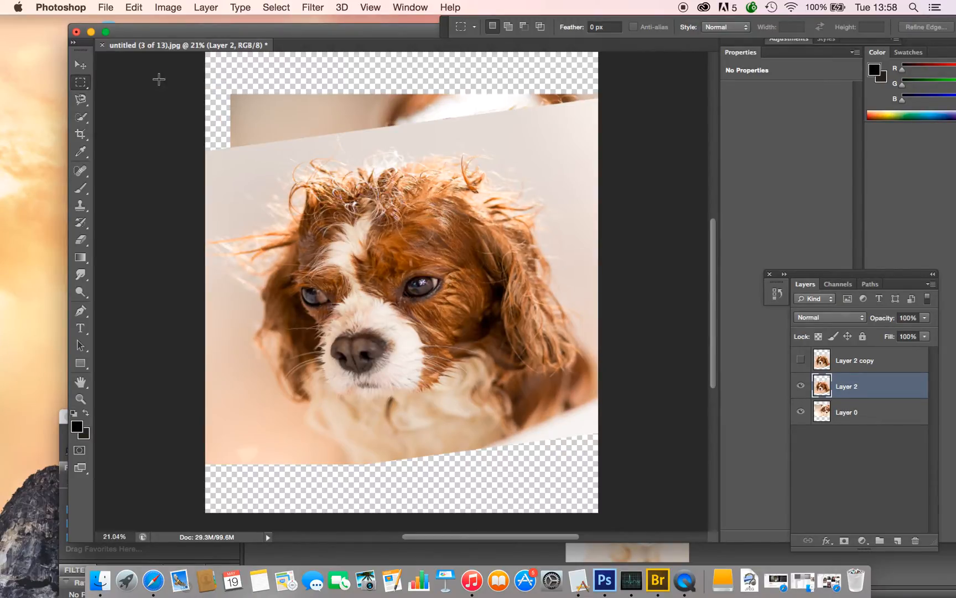
left_click_drag(397, 259, 489, 341)
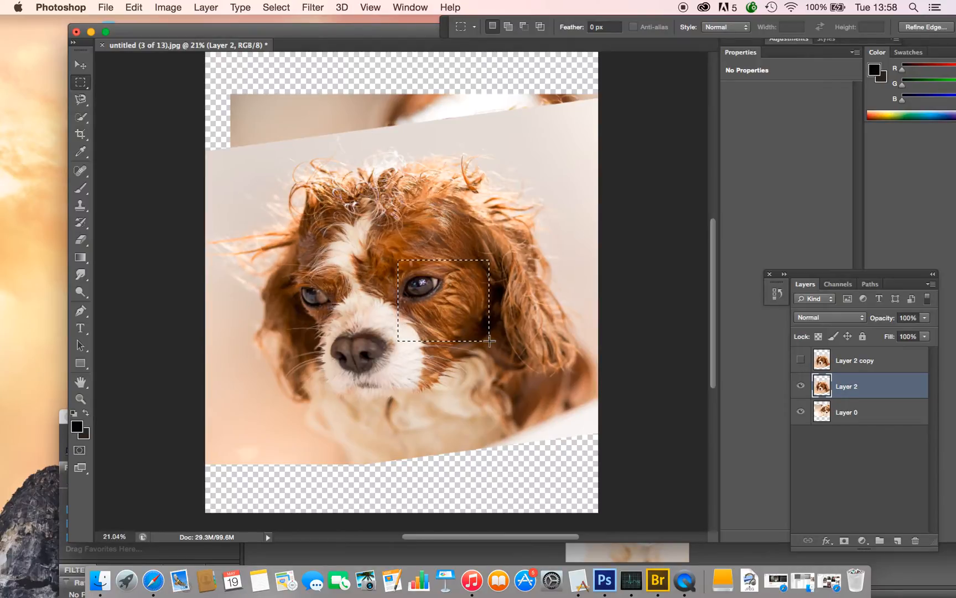
Step: Try clearing the selected eye area from Layer 2 and undo the clearing
key("Delete")
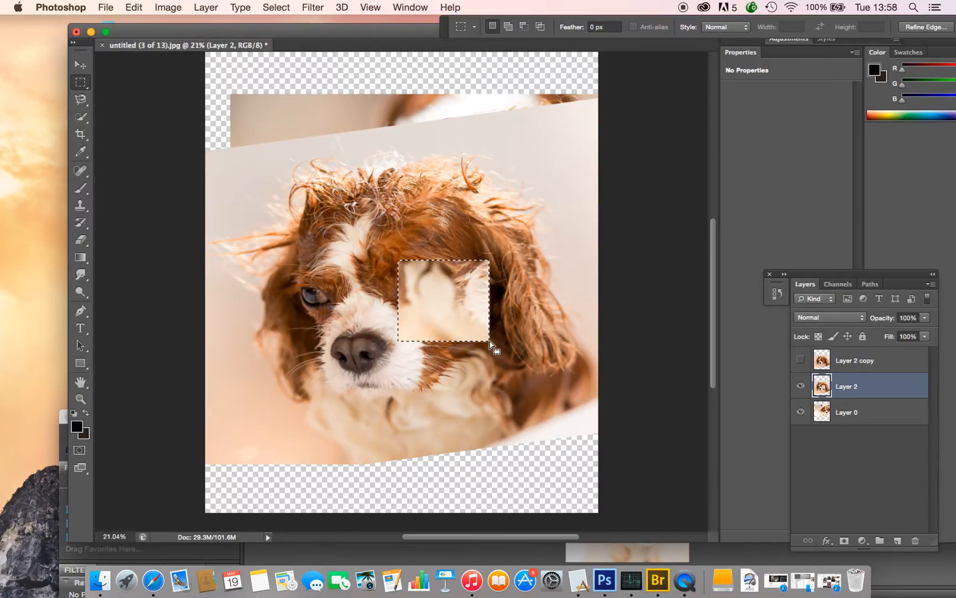
left_click(132, 8)
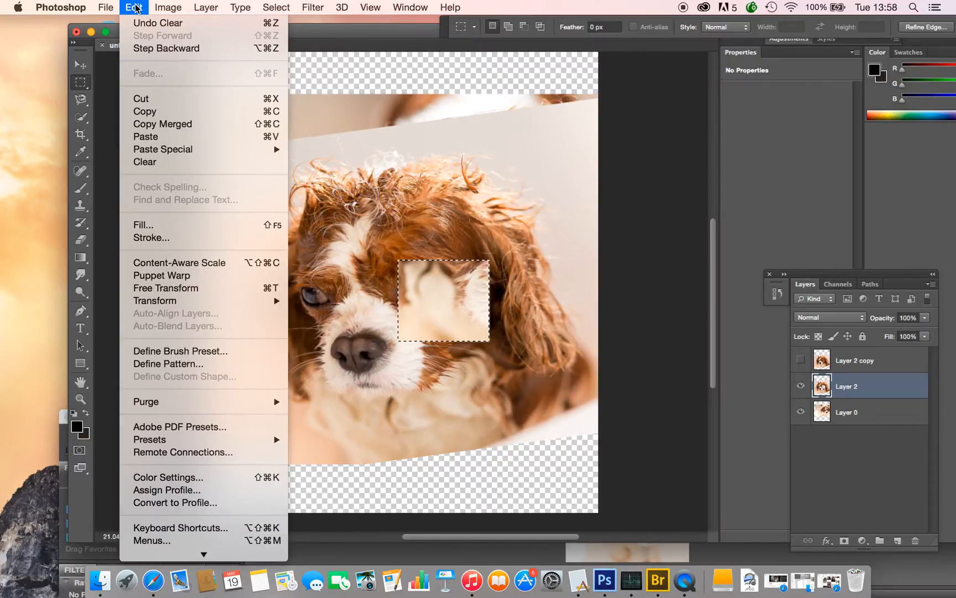
left_click(271, 50)
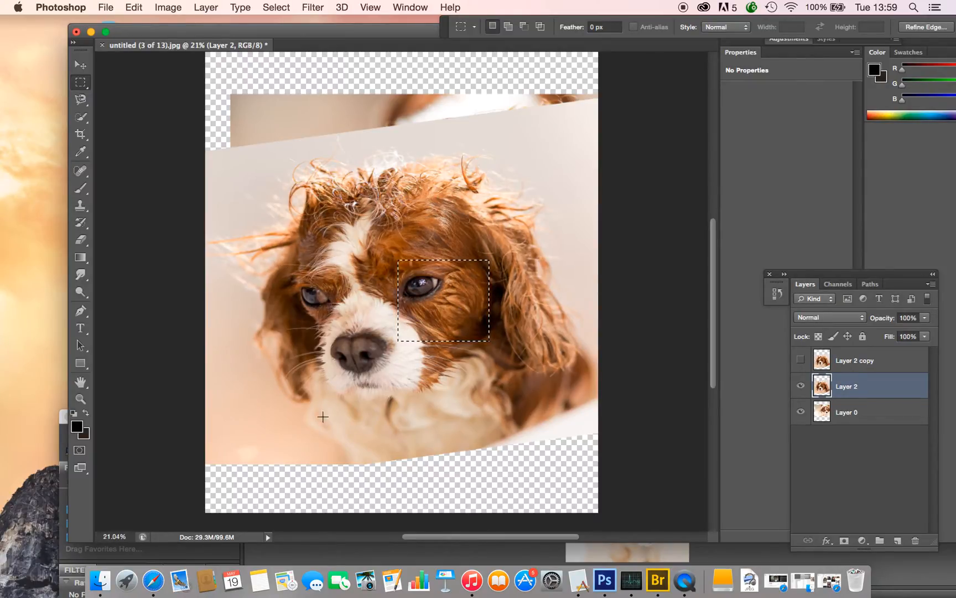
Step: Invert the selection, delete everything on Layer 2 around the eye rectangle, and deselect
left_click(276, 7)
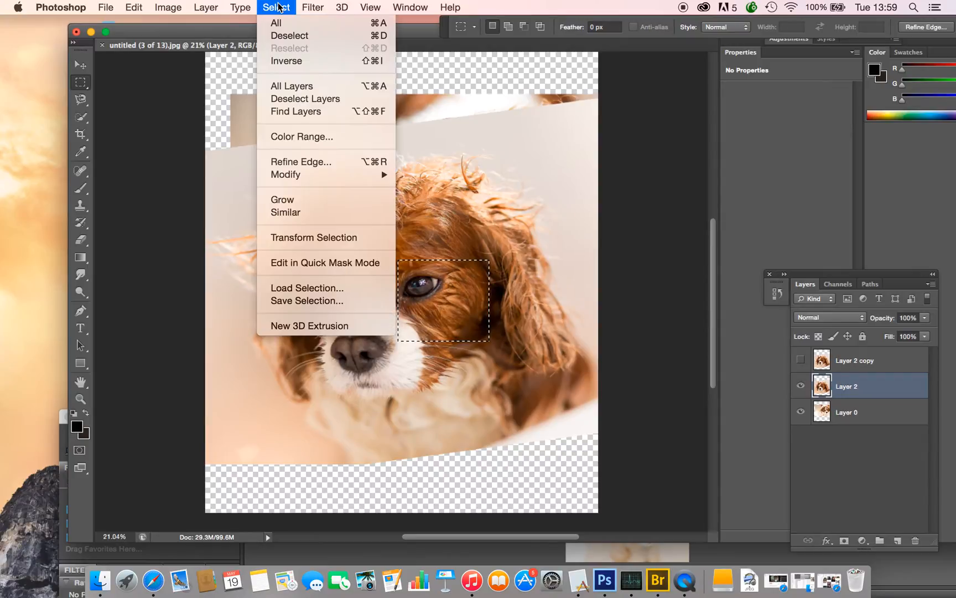
left_click(367, 64)
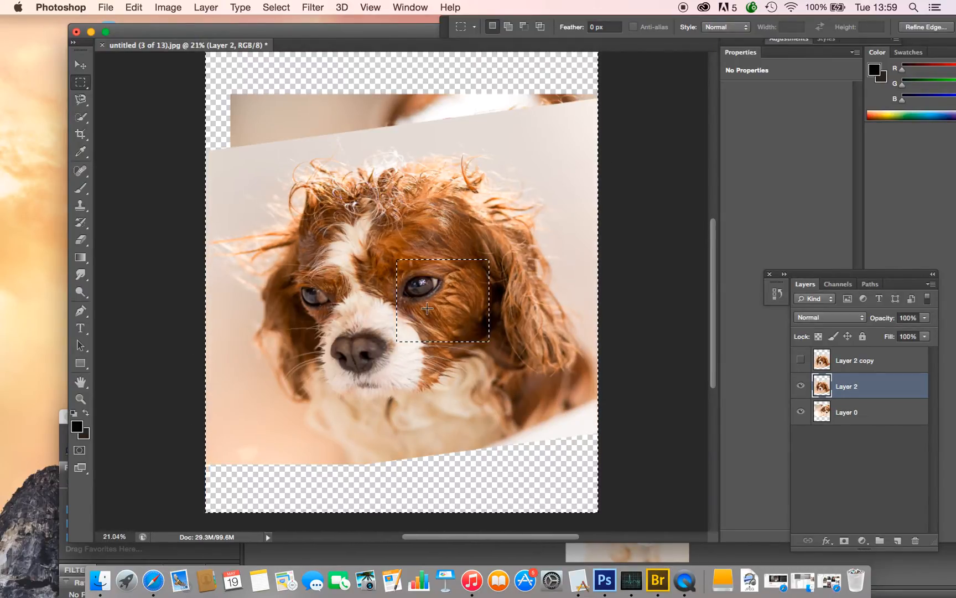
key("Delete")
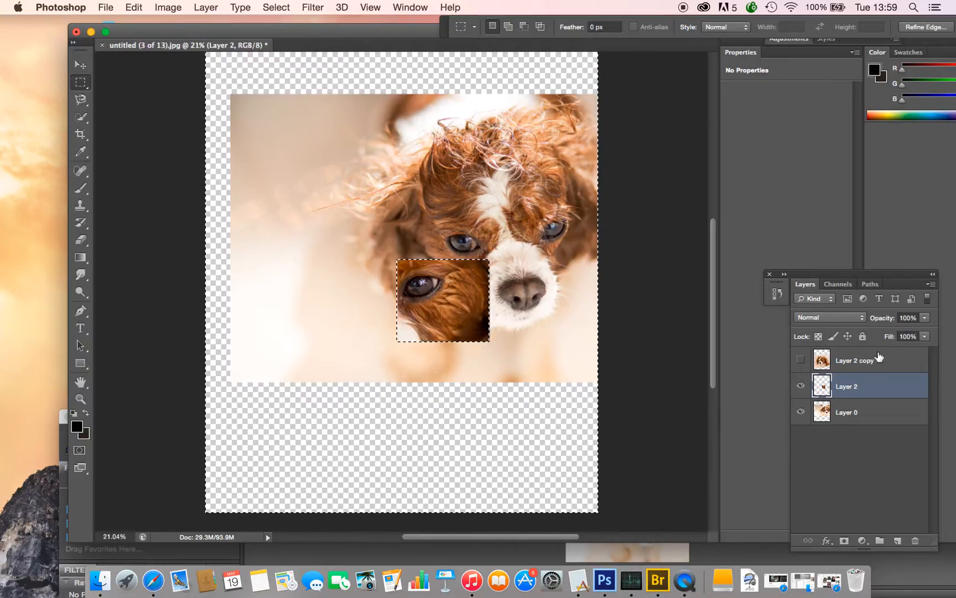
left_click(419, 354)
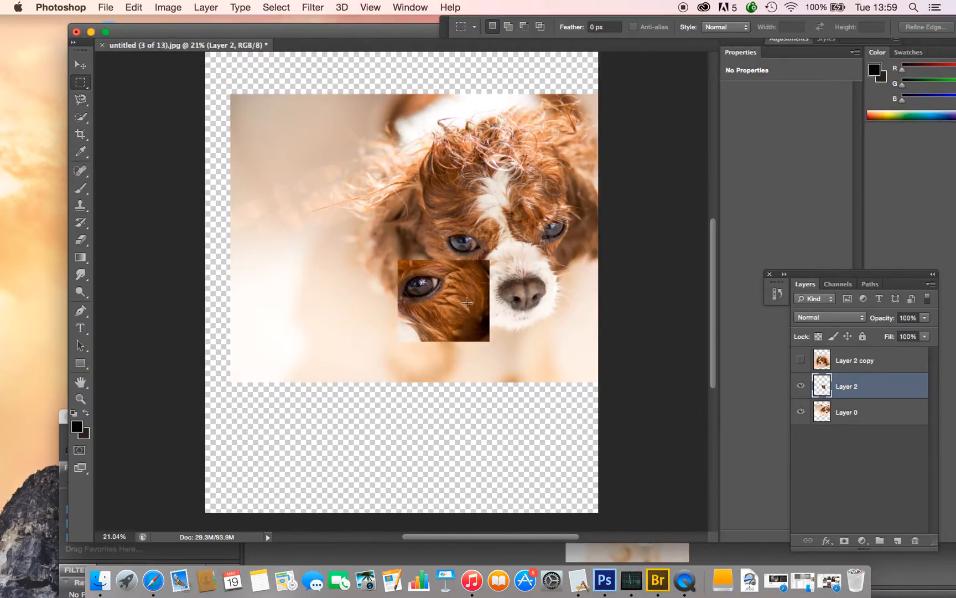
Step: Move the eye cutout down and left, and scale Layer 2 down to about 43% in width and height
left_click(80, 66)
left_click_drag(454, 290, 419, 319)
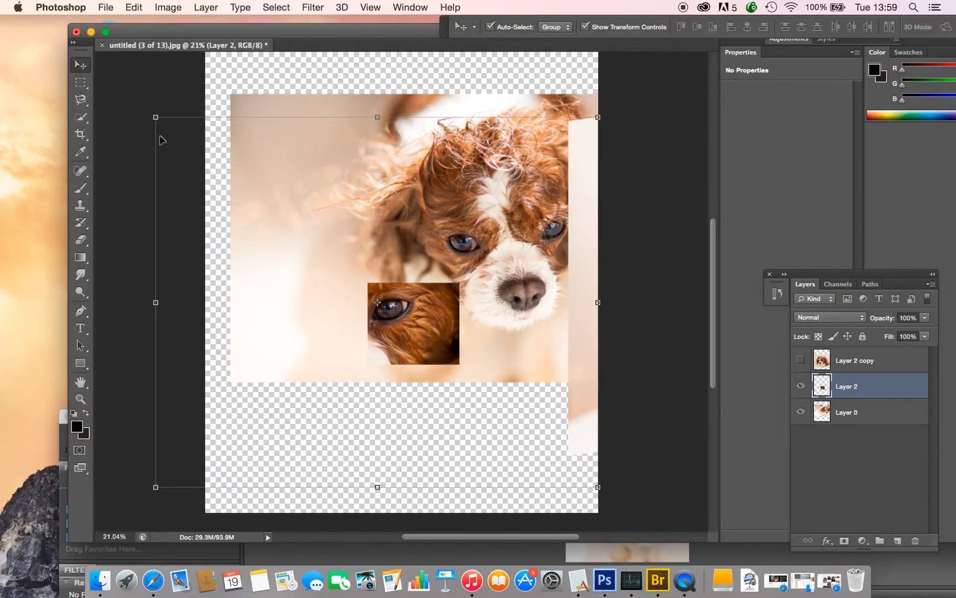
left_click_drag(155, 117, 406, 326)
left_click_drag(456, 363, 395, 307)
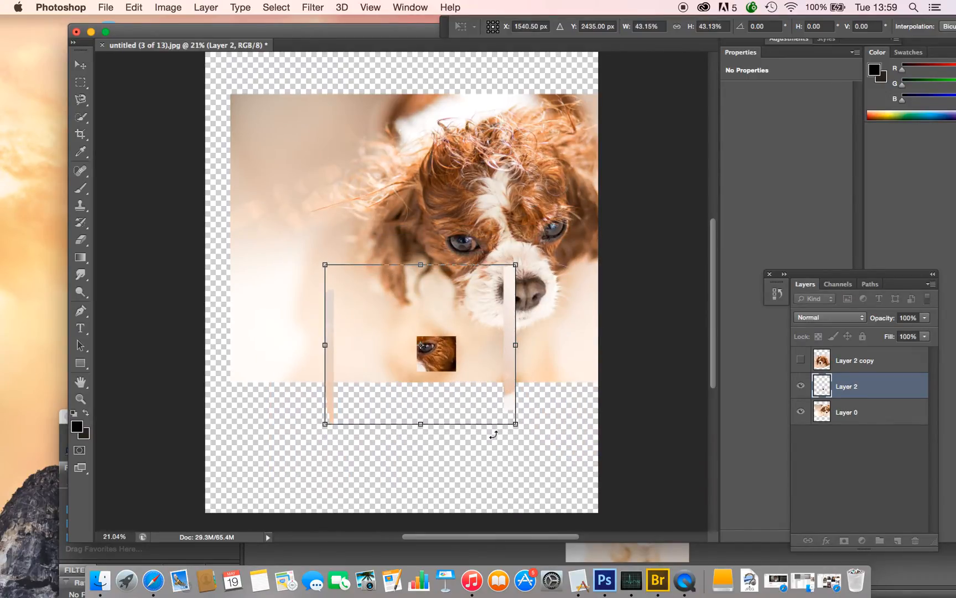
key("Return")
Step: Delete the two leftover vertical strips on either side of the eye cutout with rectangular selections, and deselect
left_click(84, 83)
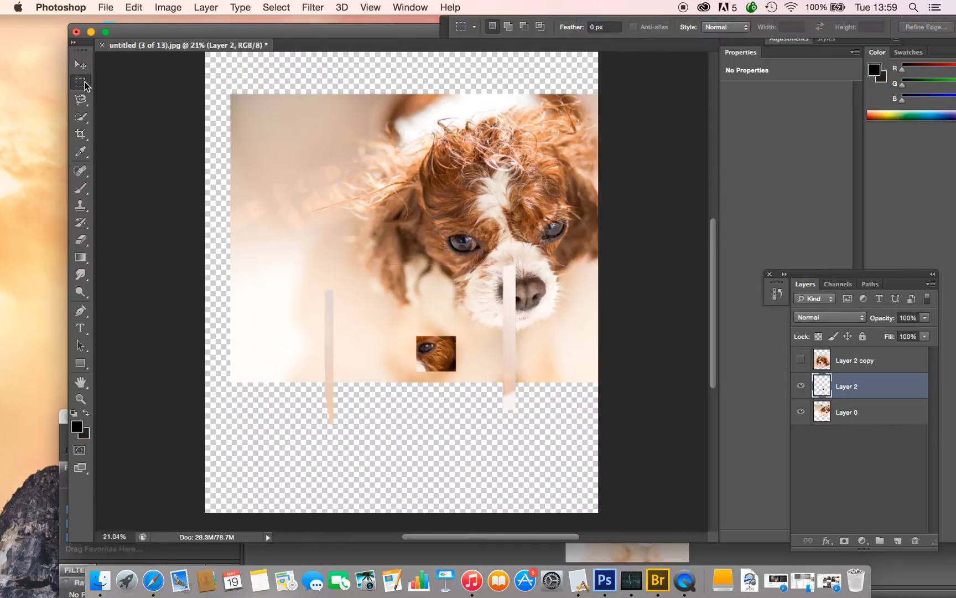
left_click_drag(296, 259, 364, 445)
key("Delete")
left_click_drag(496, 241, 549, 465)
key("Delete")
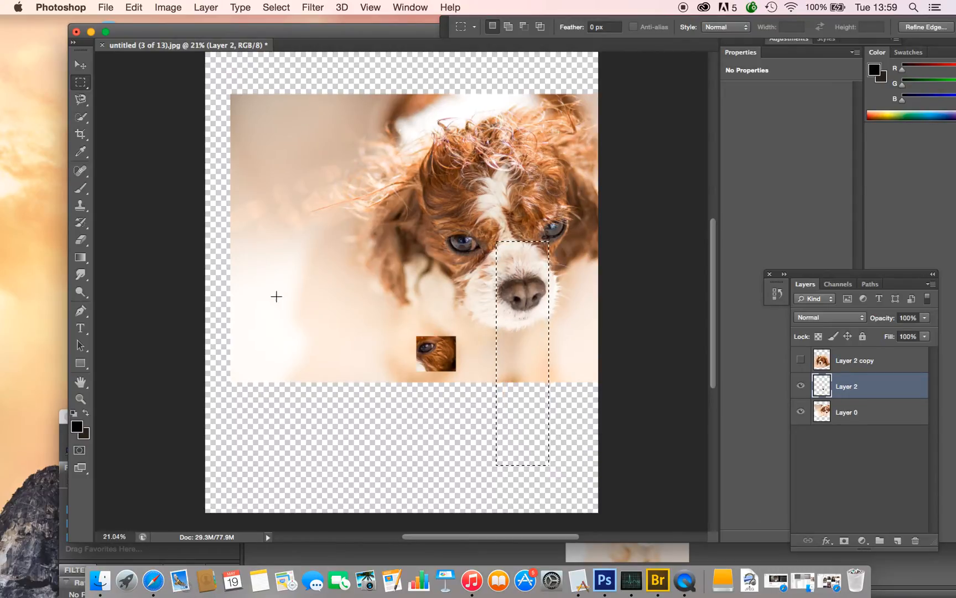
left_click(270, 297)
Step: Move the small eye cutout up to just below the left-hand eye of the background dog
left_click(82, 66)
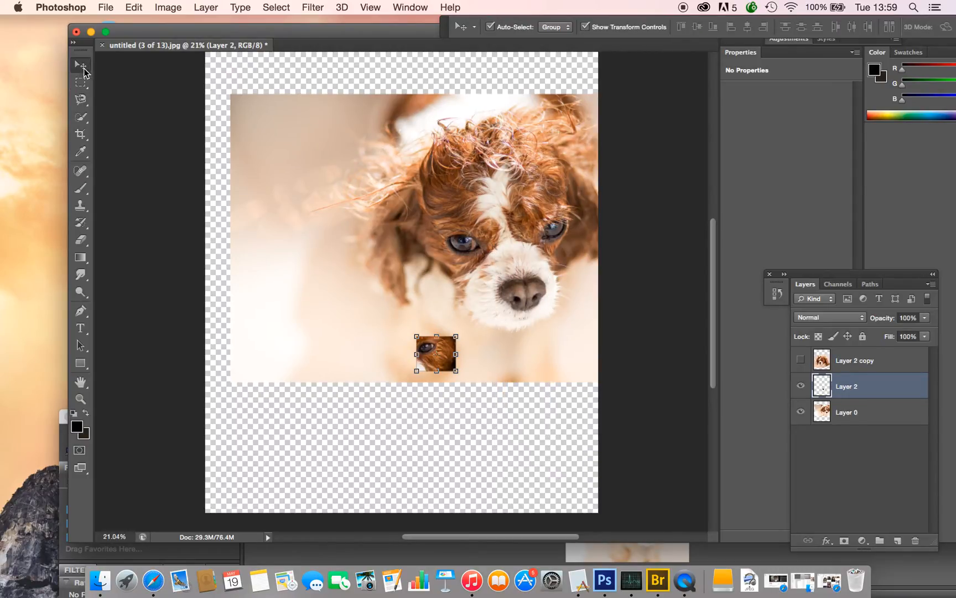
mouse_move(416, 336)
left_mouse_down()
mouse_move(408, 333)
mouse_move(416, 336)
left_mouse_up()
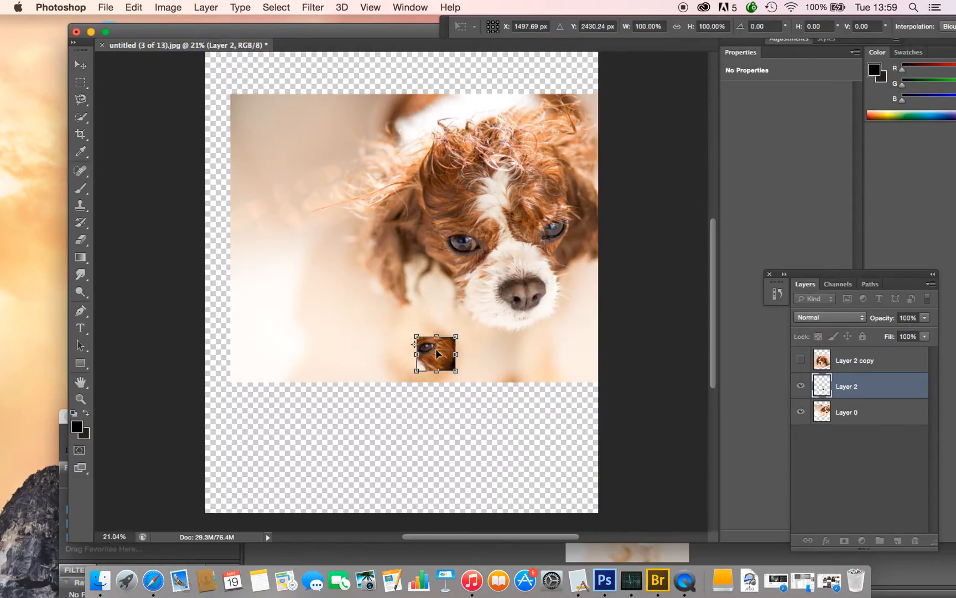
key("Escape")
scroll(395, 321, "up", 3)
left_click_drag(497, 403, 528, 212)
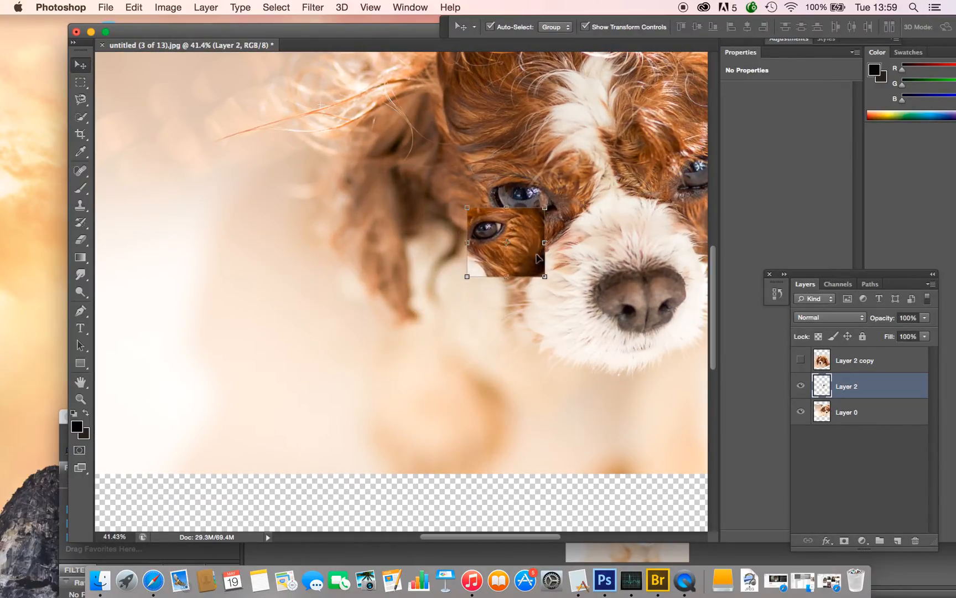
Step: Enlarge the eye cutout to about 178.6% width and 186.2% height, place it beside the nose, and apply the transformation
left_click_drag(547, 278, 662, 382)
left_click_drag(525, 263, 454, 194)
key("super+0")
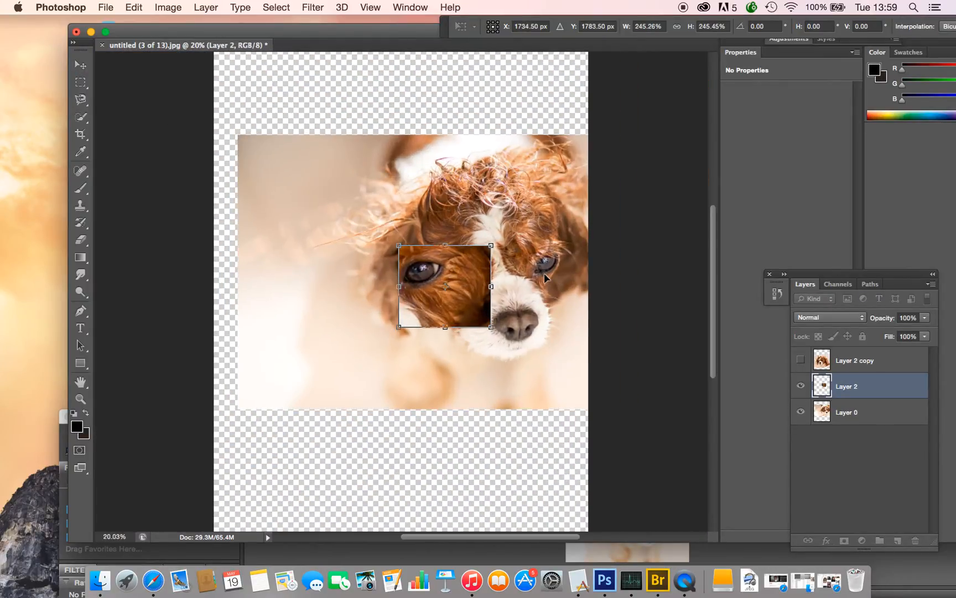
left_click_drag(490, 327, 463, 305)
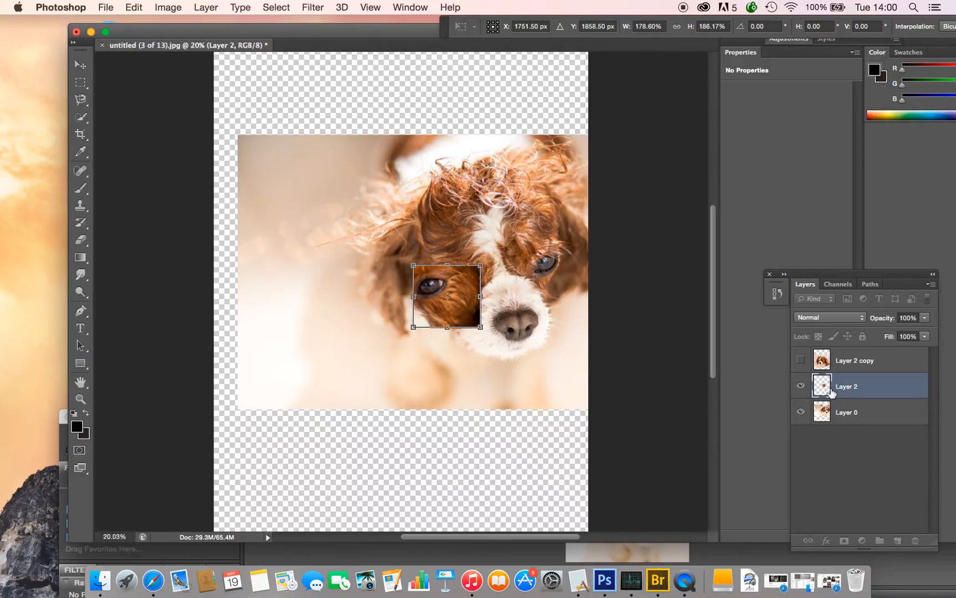
left_click(212, 8)
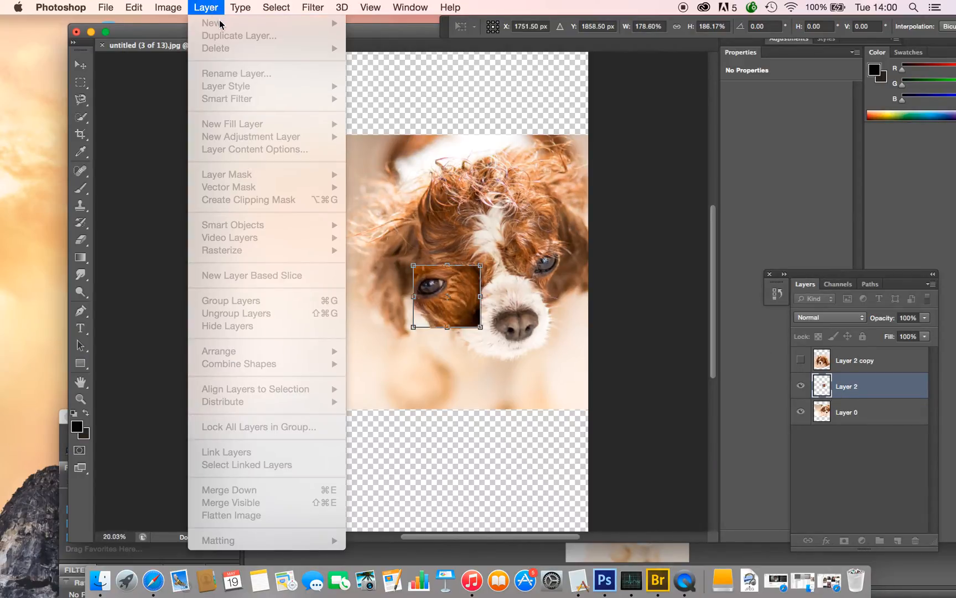
left_click(67, 588)
left_click(81, 65)
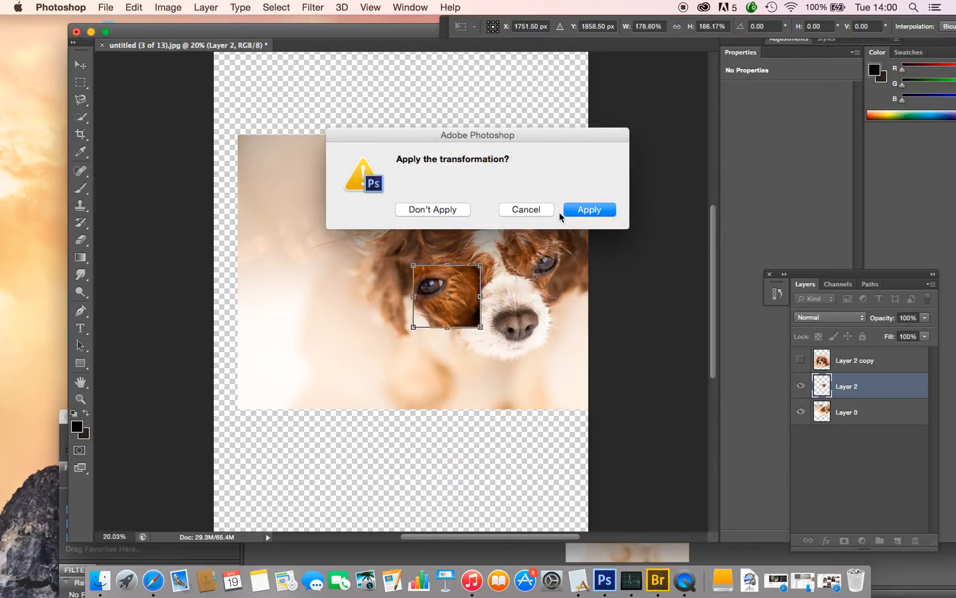
left_click(588, 209)
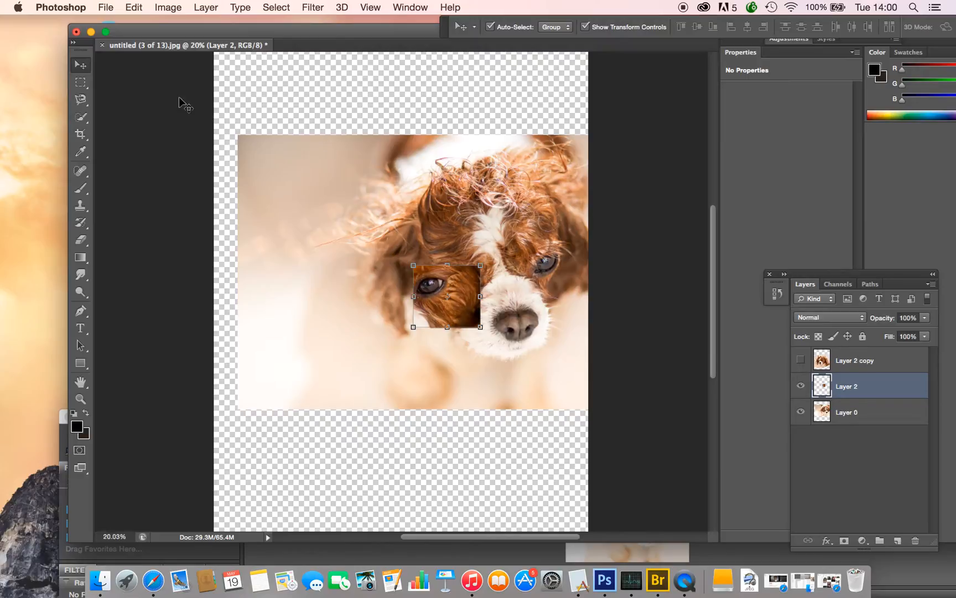
Step: Duplicate the eye cutout layer as "Layer 2 copy 2" and offset the copy down and left, overlapping the original's corner
left_click(216, 8)
left_click(239, 35)
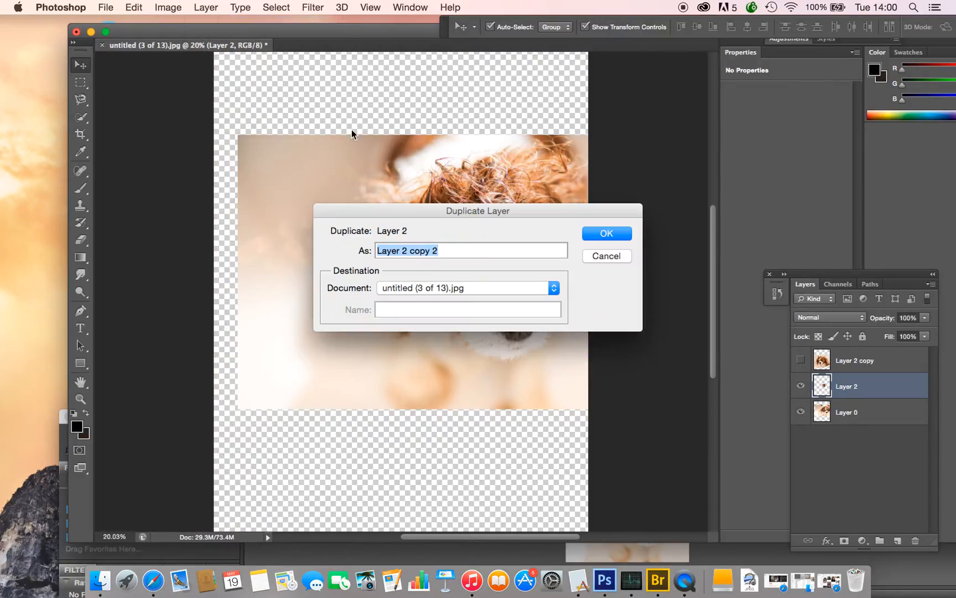
left_click(602, 234)
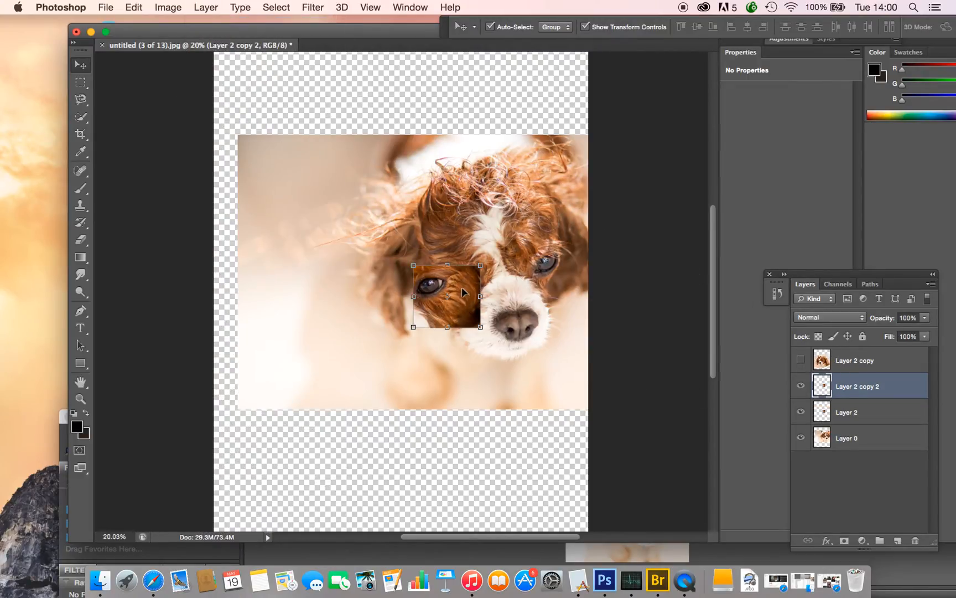
left_click_drag(455, 299, 433, 326)
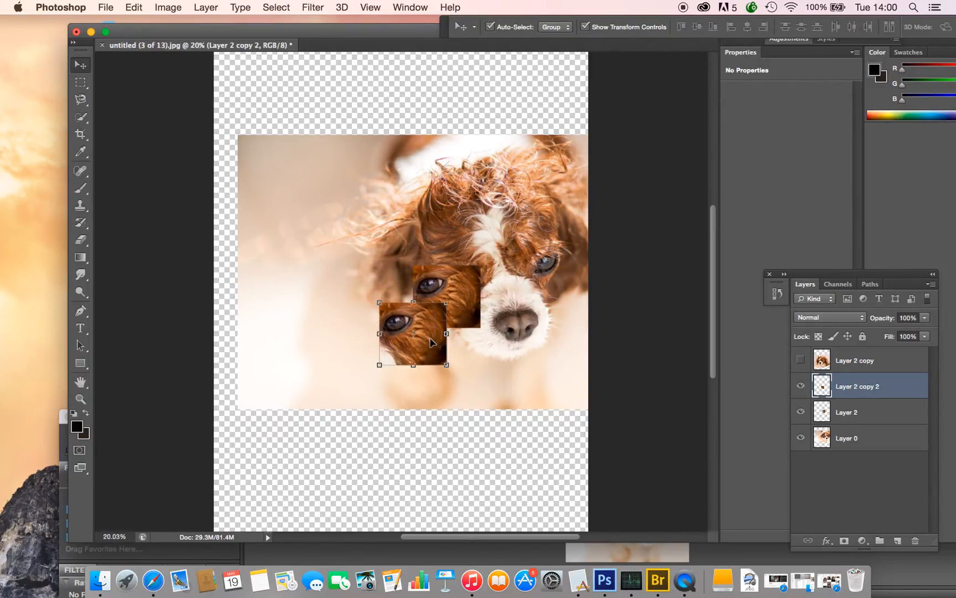
Step: Duplicate the eye cutout layer as "Layer 2 copy 3" and place the copy up and right of the original, on the dog's forehead
left_click(209, 9)
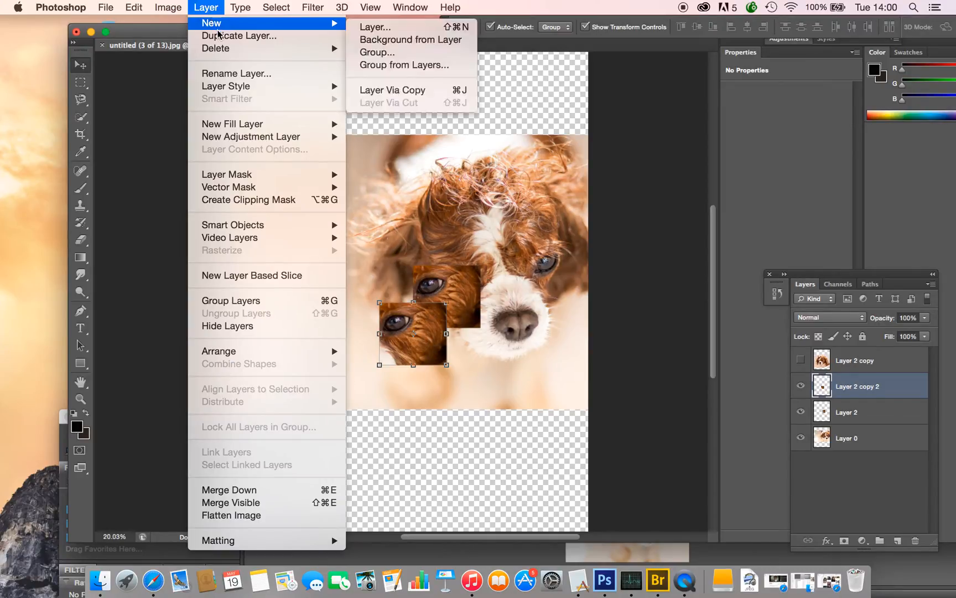
left_click(221, 36)
left_click(605, 232)
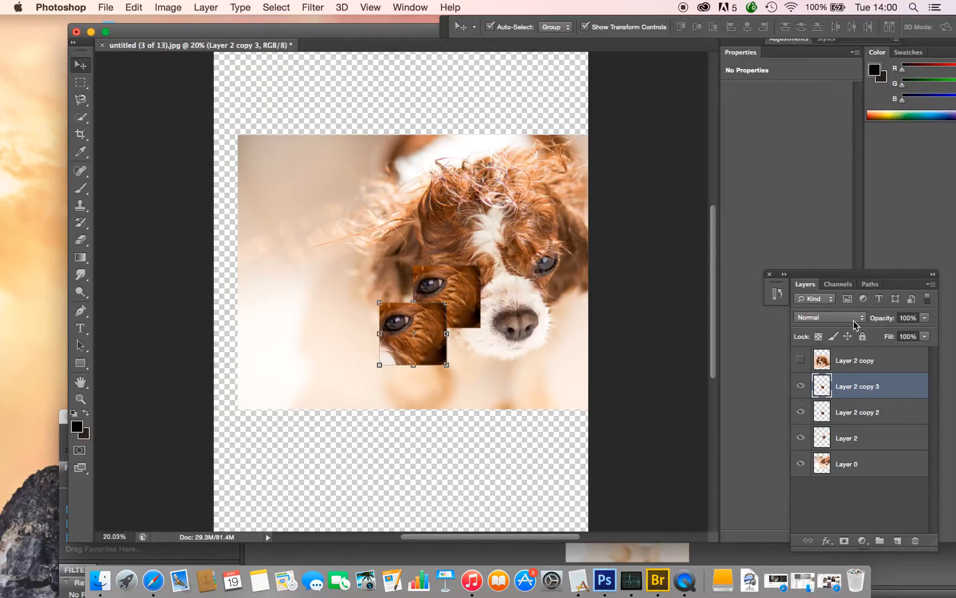
left_click_drag(406, 312, 479, 233)
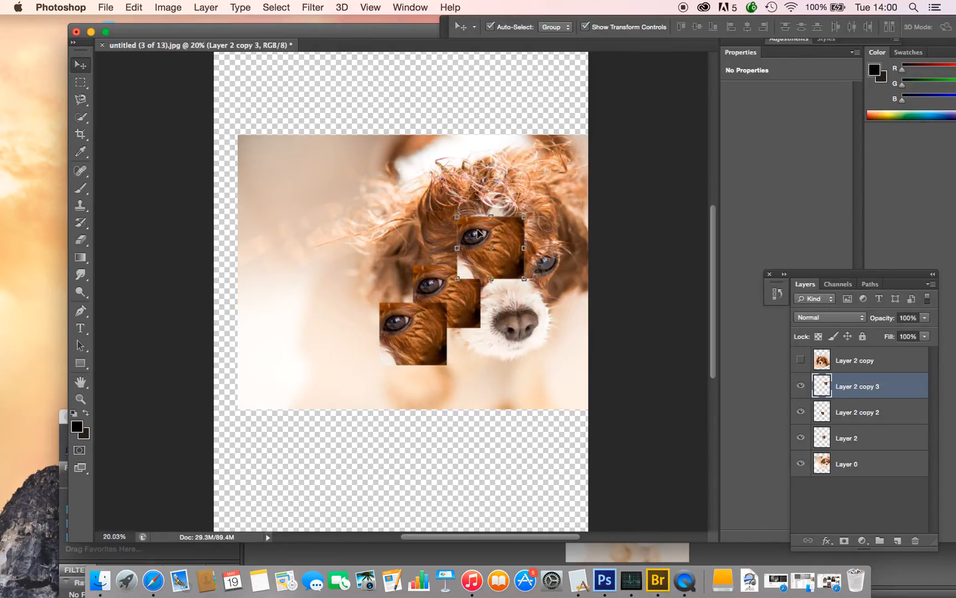
Step: Raise the middle eye cutout, Layer 2, above the other two eye copies in the stacking order
left_click(490, 352)
left_click(456, 309)
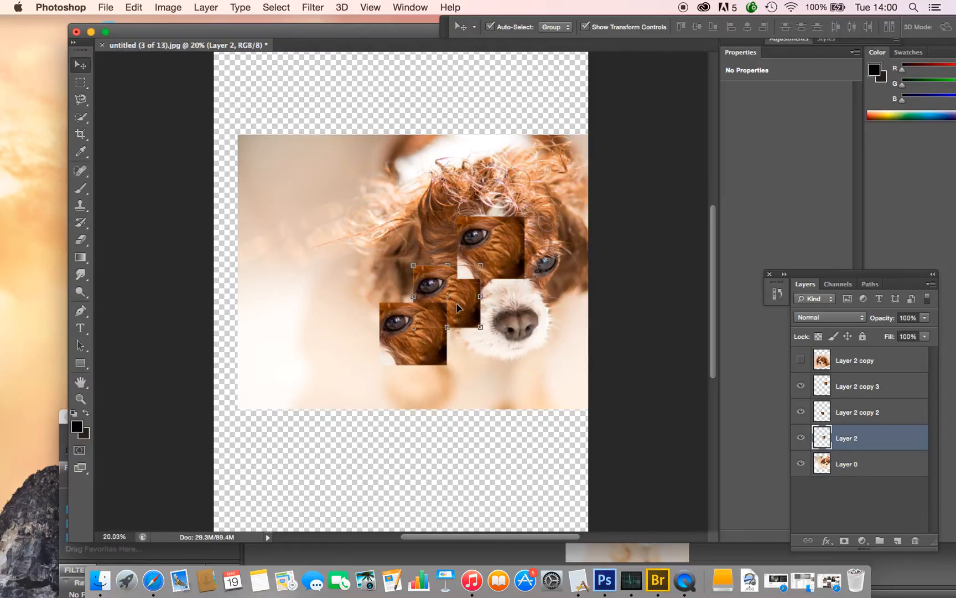
left_click_drag(822, 439, 822, 379)
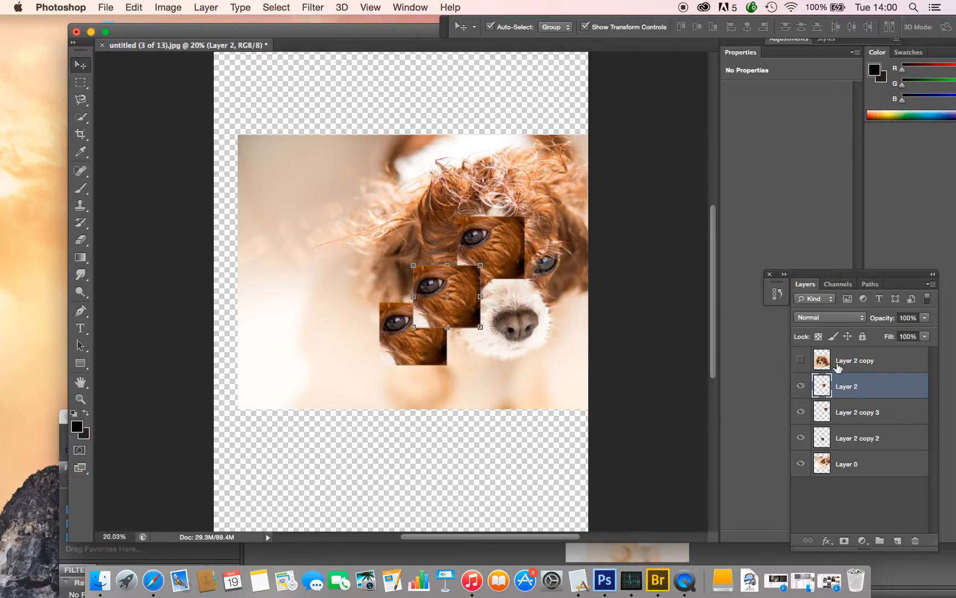
Step: Show the full dog portrait in Layer 2 copy, shift it slightly up, and switch to the freehand Lasso tool
left_click(801, 361)
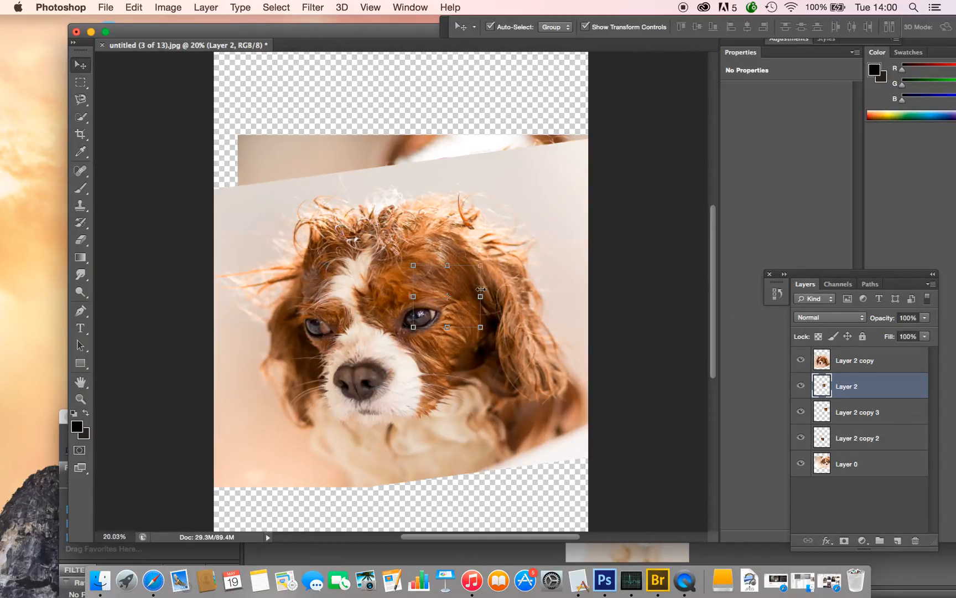
mouse_move(436, 294)
left_mouse_down()
mouse_move(438, 327)
mouse_move(441, 273)
left_mouse_up()
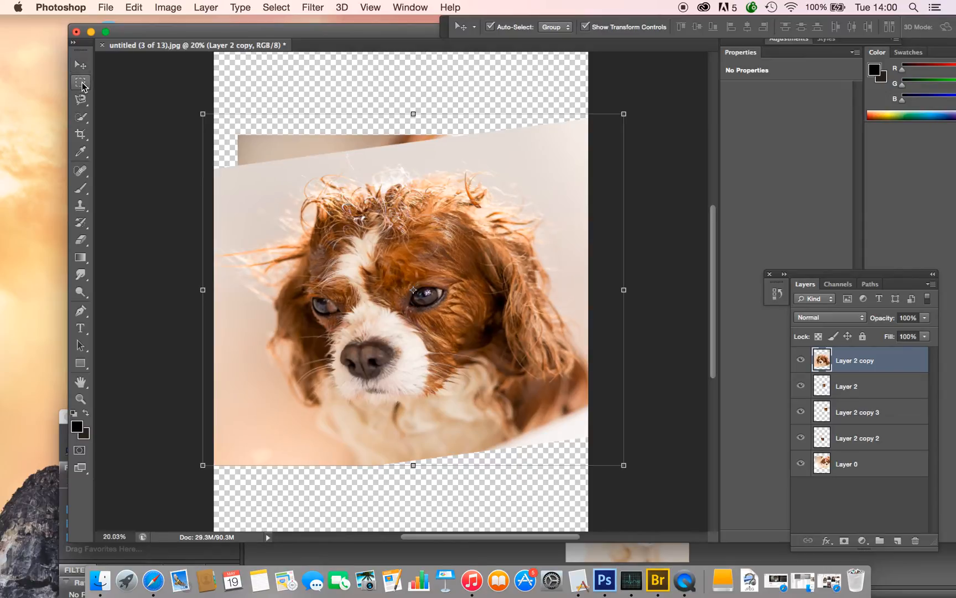
left_click(80, 82)
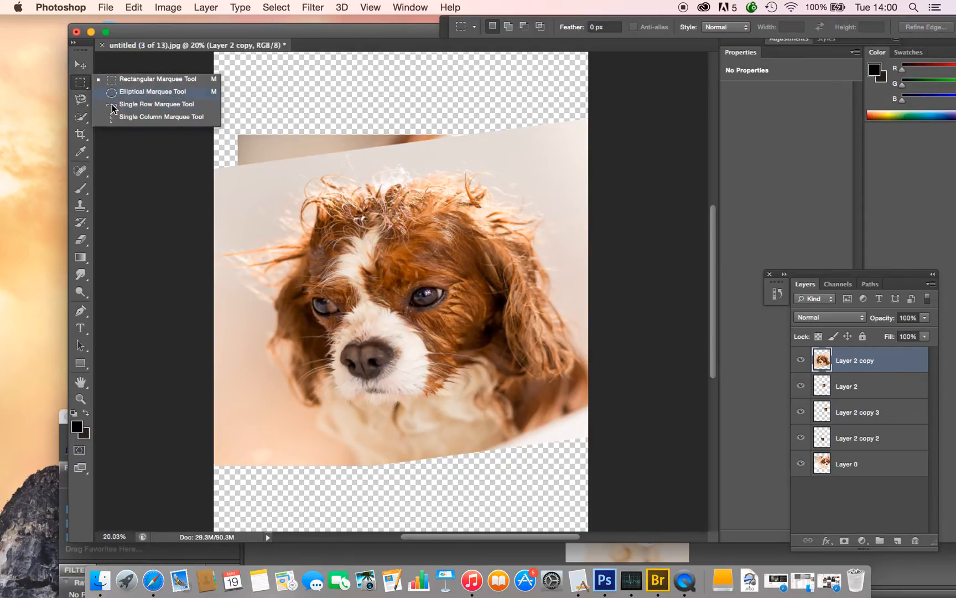
left_click(82, 102)
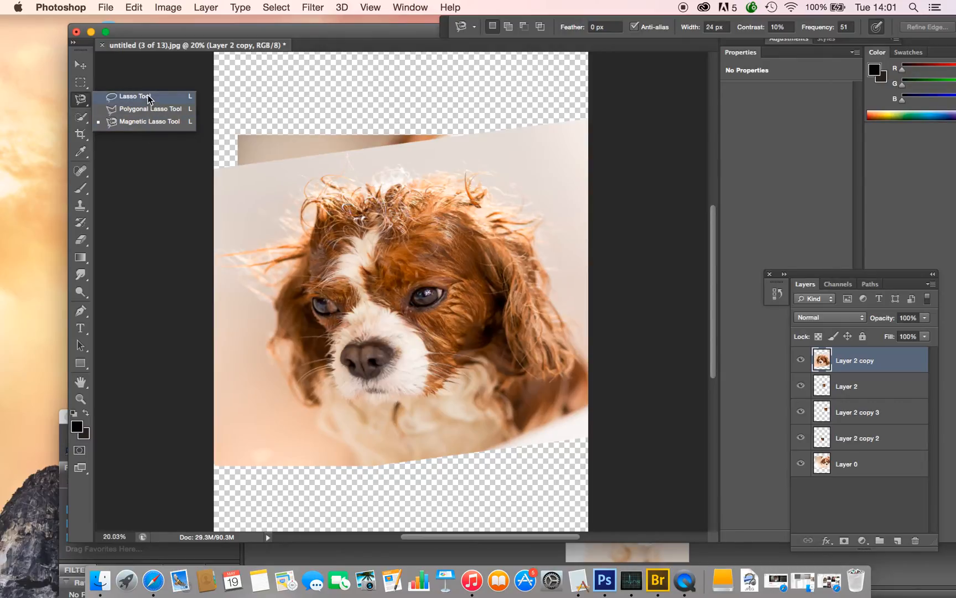
left_click(148, 98)
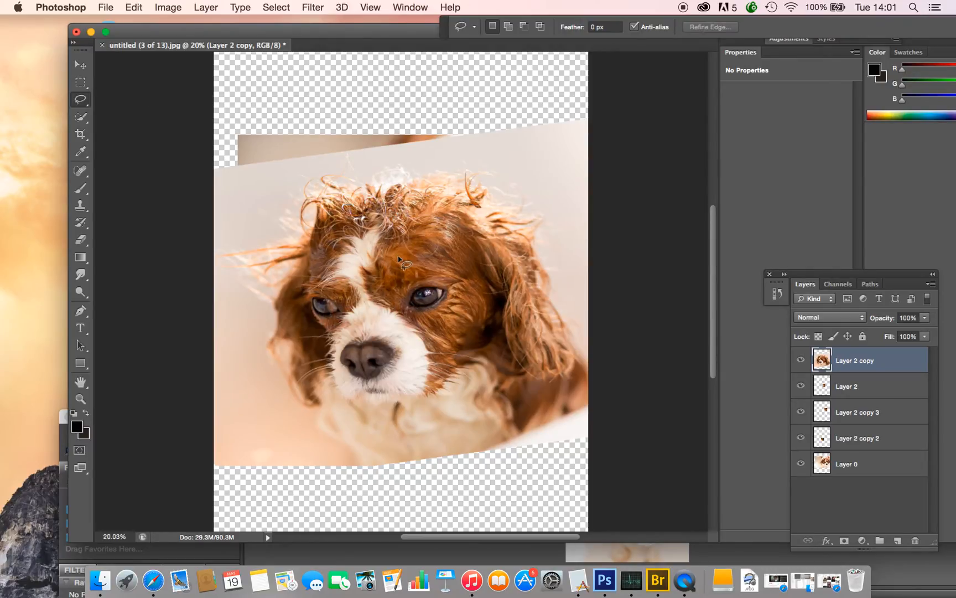
mouse_move(407, 334)
left_mouse_down()
mouse_move(368, 319)
mouse_move(332, 334)
mouse_move(326, 359)
mouse_move(348, 400)
mouse_move(416, 403)
mouse_move(431, 364)
mouse_move(407, 332)
left_mouse_up()
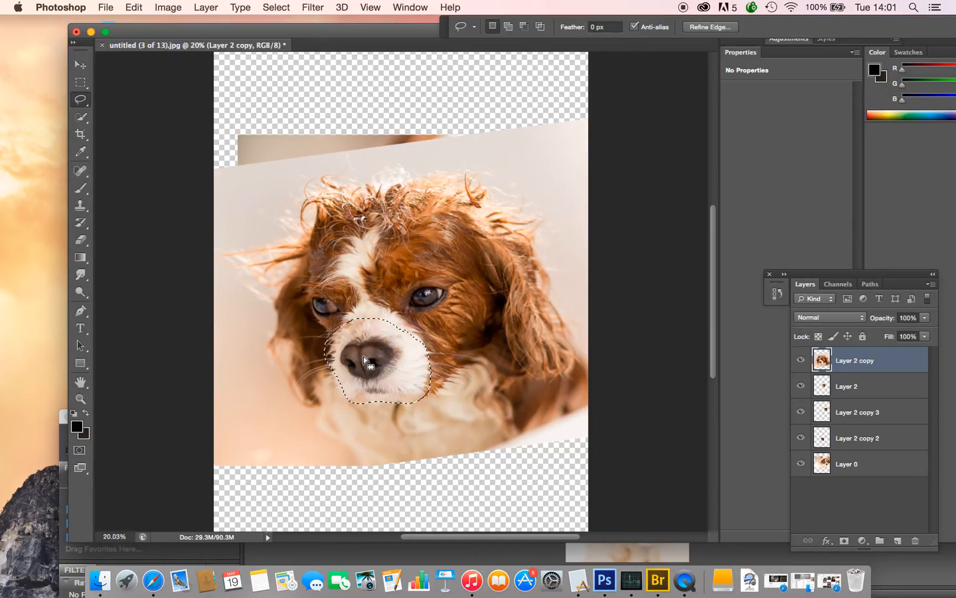
left_click(277, 7)
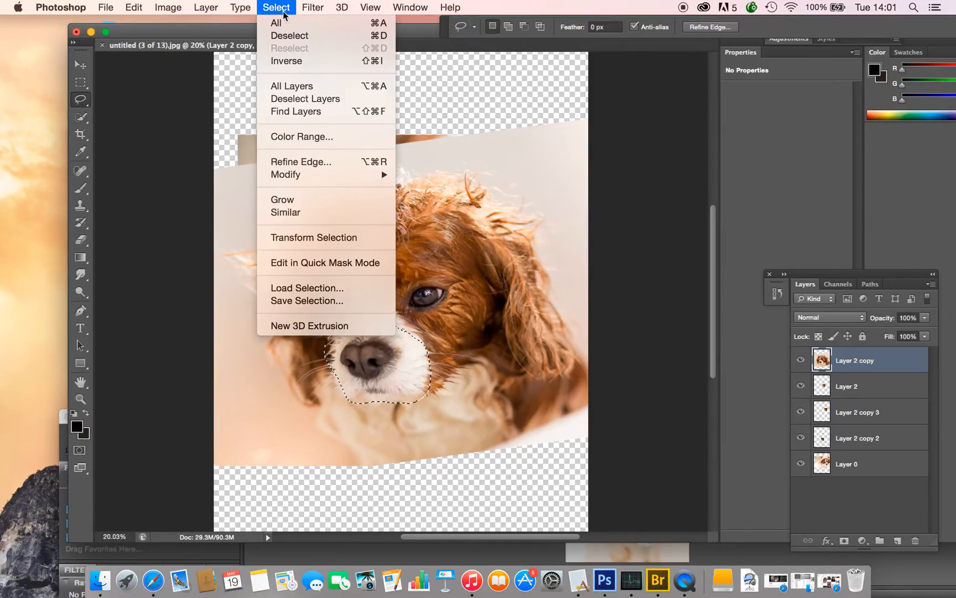
left_click(294, 64)
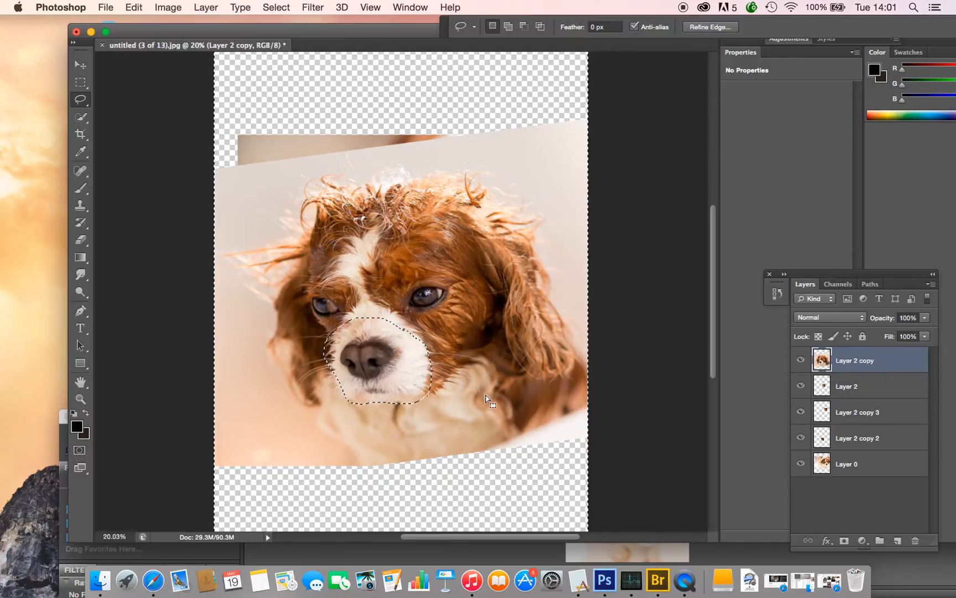
key("super+d")
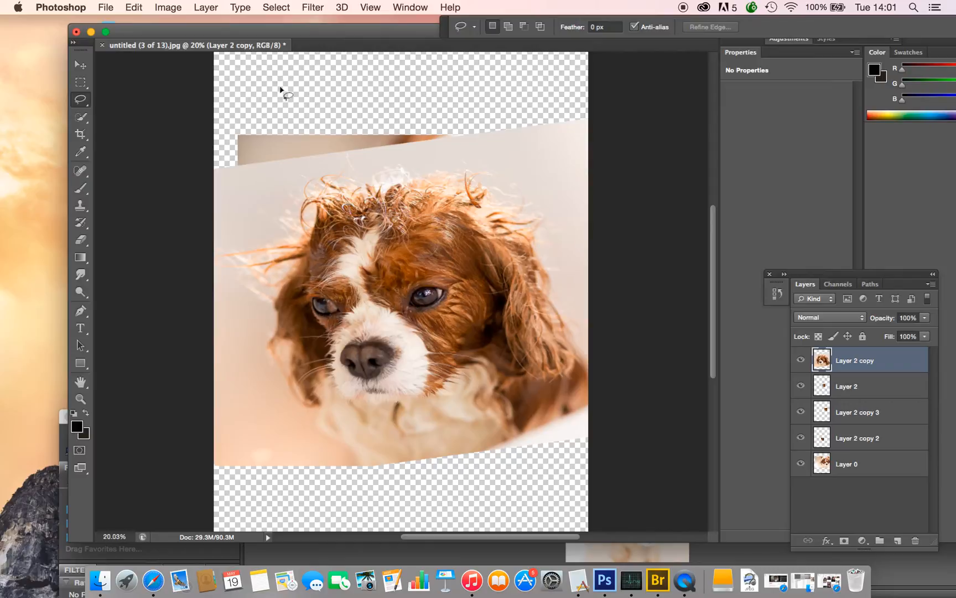
Step: Duplicate the dog portrait layer as "Layer 2 copy 4" and hide the duplicate
left_click(206, 8)
left_click(232, 35)
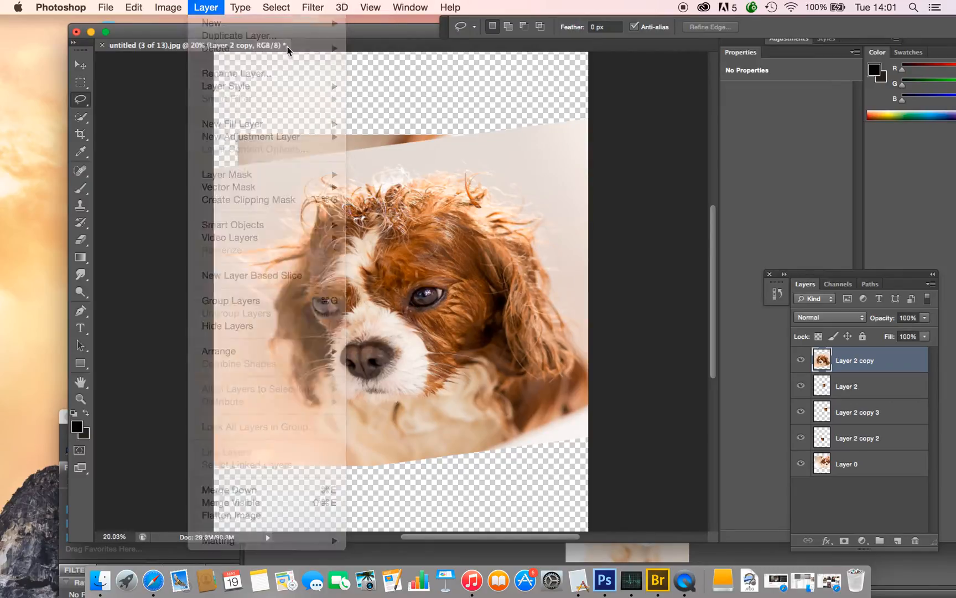
left_click(620, 234)
left_click(798, 361)
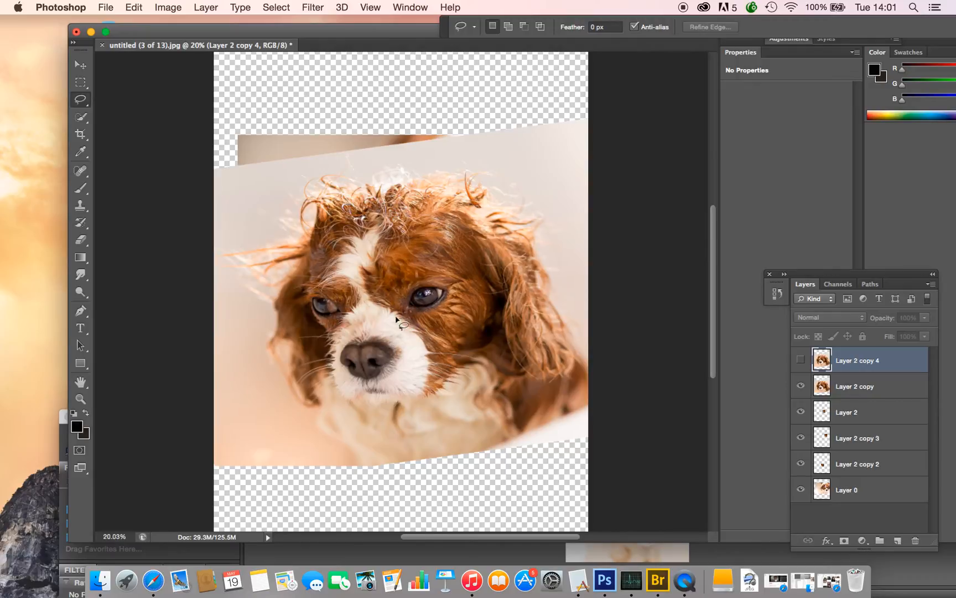
Step: Lasso the dog's muzzle, invert the selection, delete everything around the muzzle on Layer 2 copy, and deselect
mouse_move(420, 378)
left_mouse_down()
mouse_move(421, 333)
mouse_move(388, 313)
left_mouse_up()
left_click(276, 7)
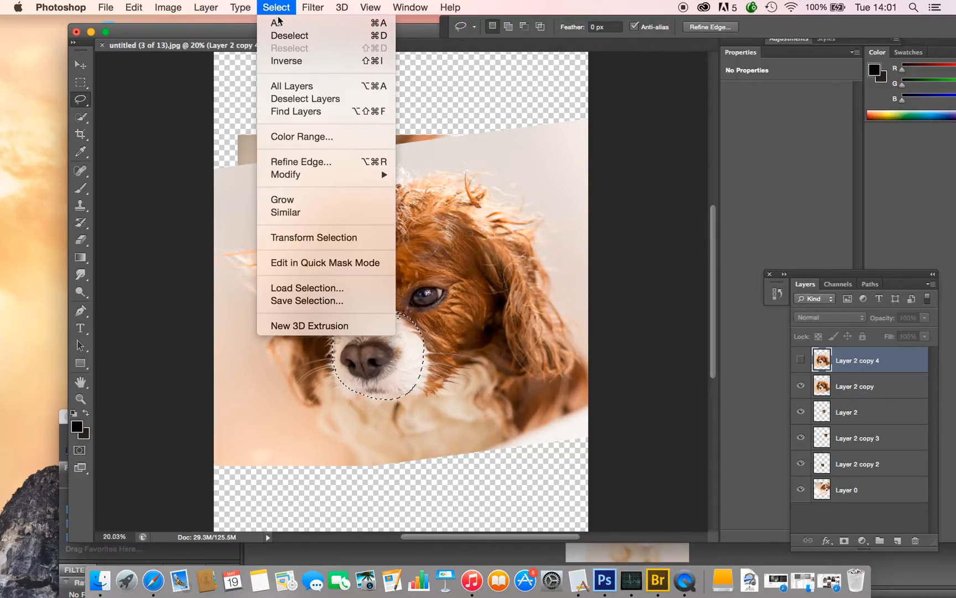
left_click(293, 61)
left_click(829, 387)
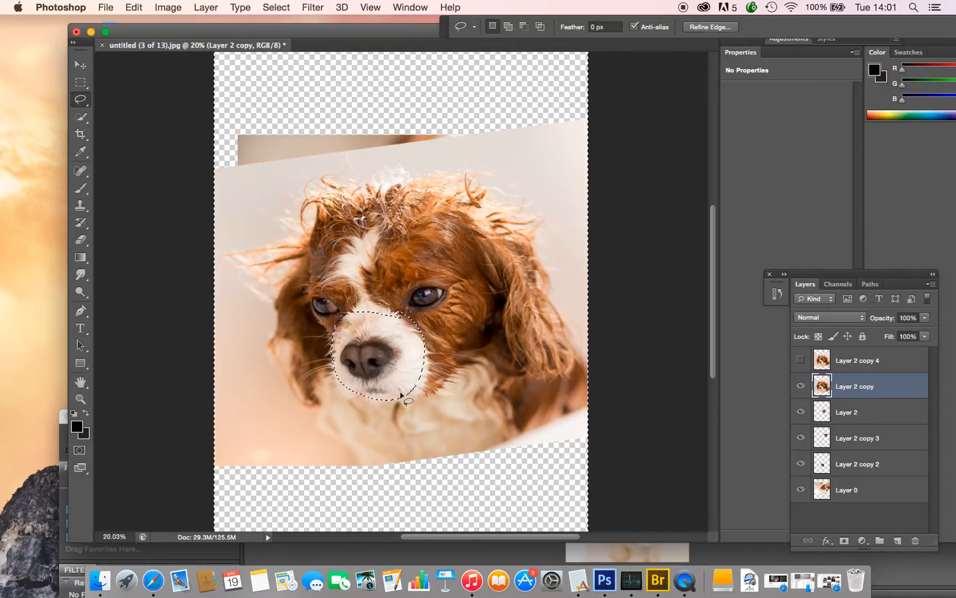
key("Delete")
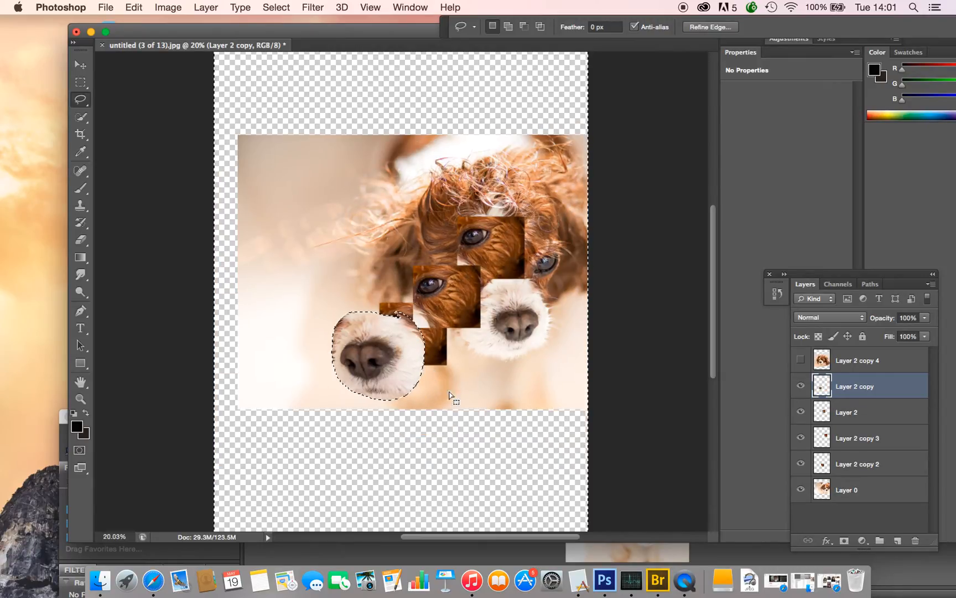
key("super+d")
Step: Shrink the muzzle cutout layer to 52.75%, place it beside the dog's left-hand ear, and apply the transformation
left_click(81, 64)
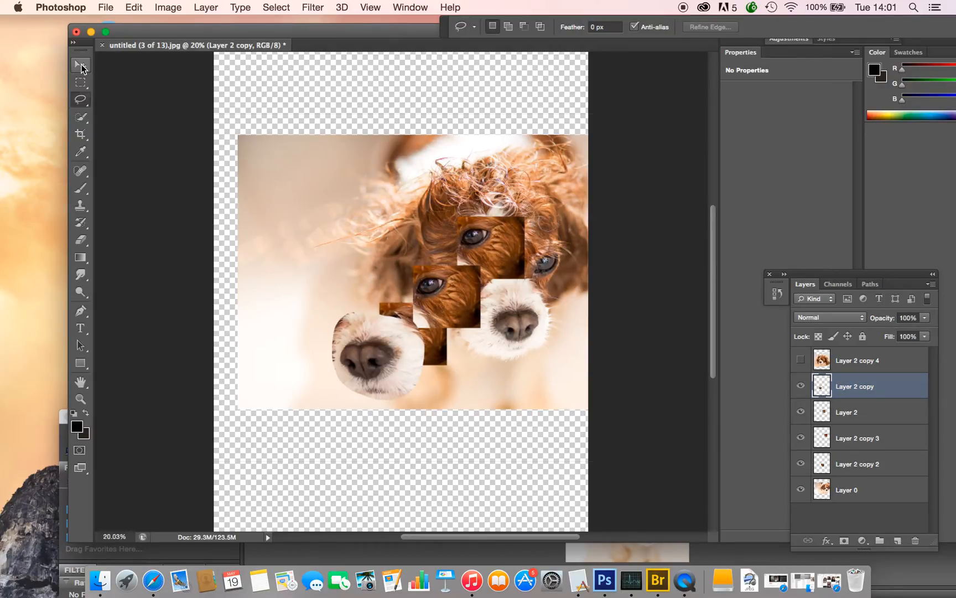
mouse_move(401, 340)
left_mouse_down()
mouse_move(386, 370)
mouse_move(326, 354)
mouse_move(399, 343)
left_mouse_up()
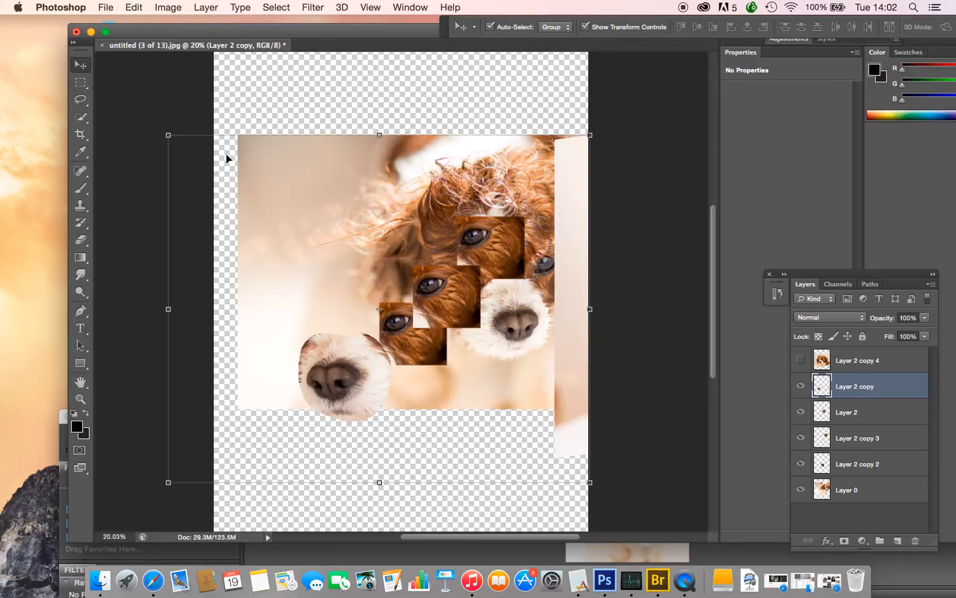
left_click_drag(168, 136, 368, 299)
left_click_drag(436, 367, 322, 150)
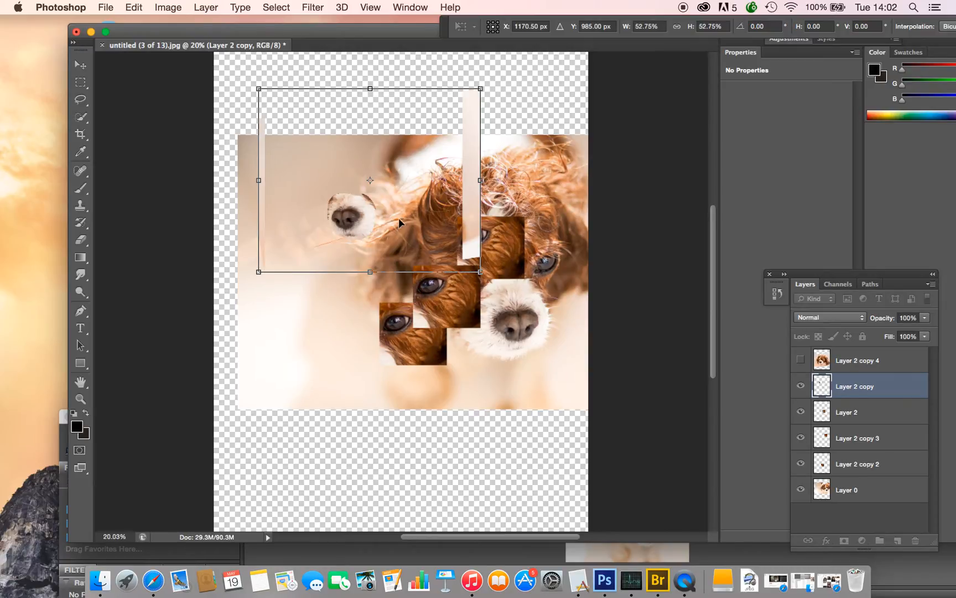
left_click(80, 83)
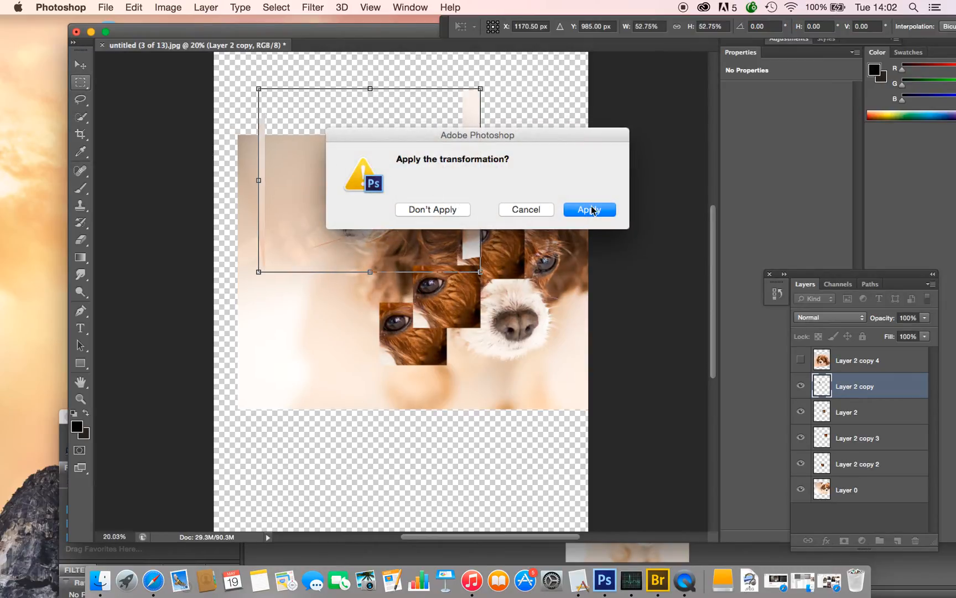
left_click(590, 209)
Step: Delete the leftover vertical strips on either side of the muzzle cutout with rectangular selections, and deselect
left_click_drag(235, 83, 284, 295)
left_click_drag(437, 72, 515, 303)
key("Delete")
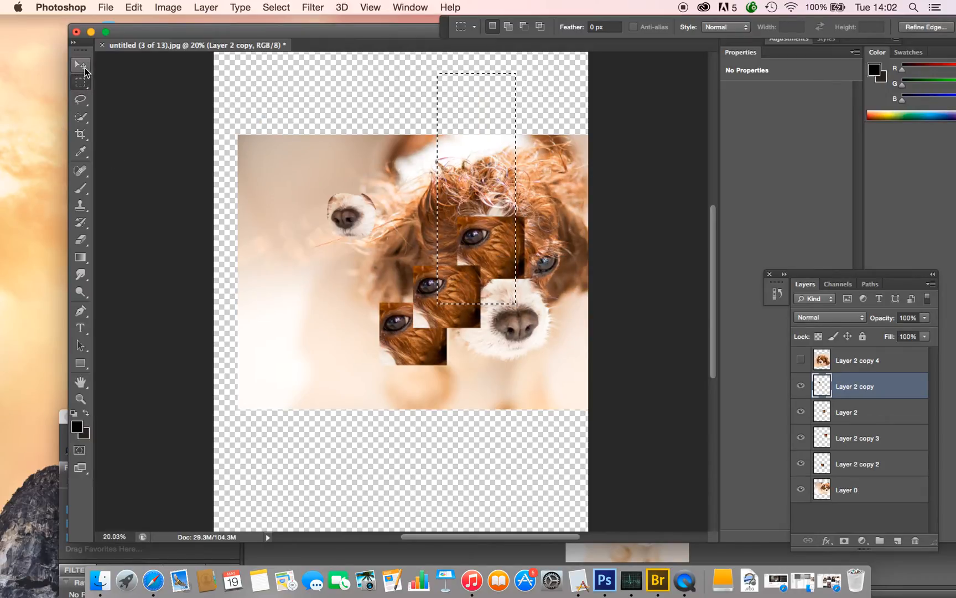
key("super+d")
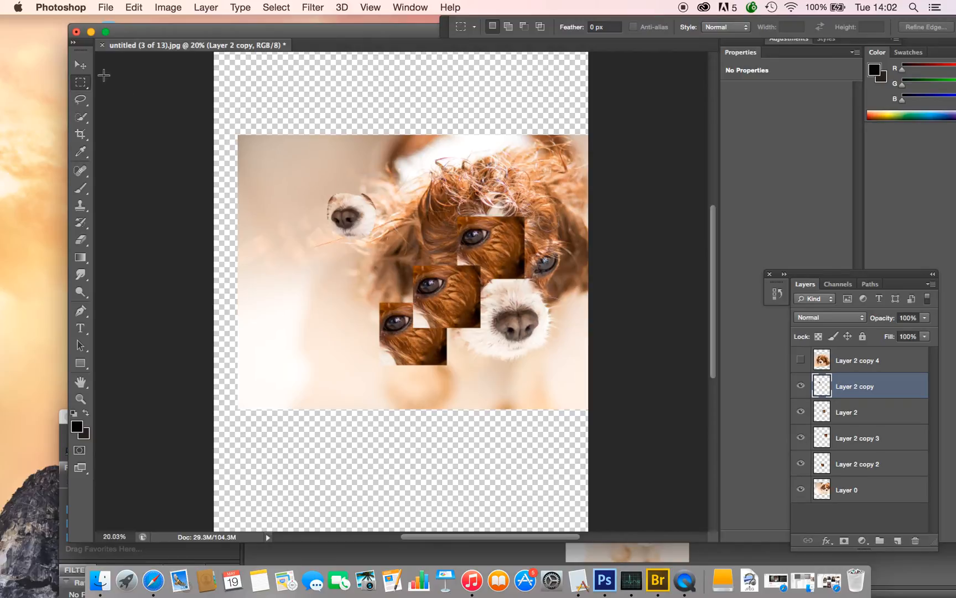
Step: Enlarge the muzzle cutout to about 280.7%, place it below the background dog's nose, and apply the transformation
left_click(80, 65)
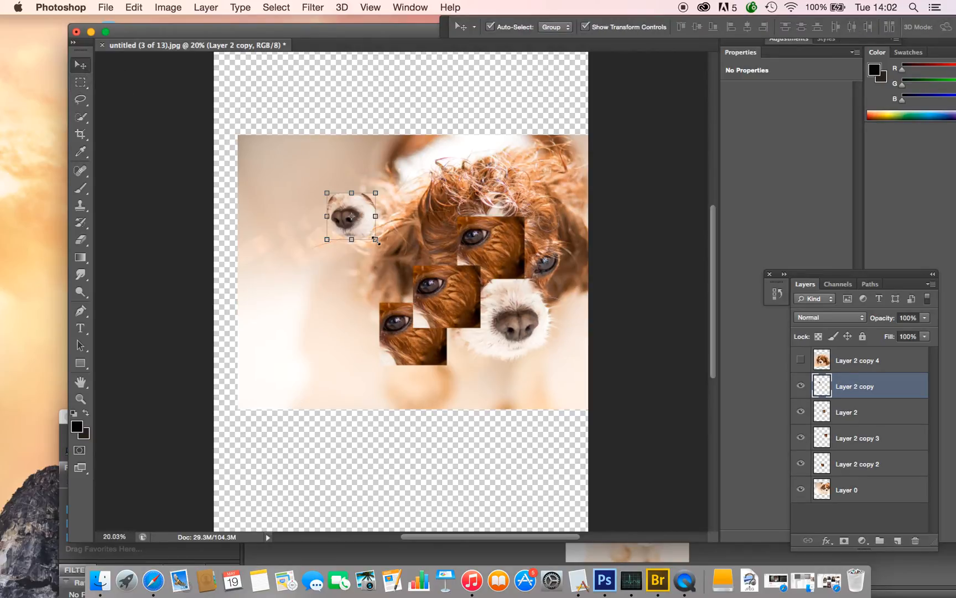
left_click_drag(376, 240, 464, 323)
left_click_drag(397, 341, 452, 389)
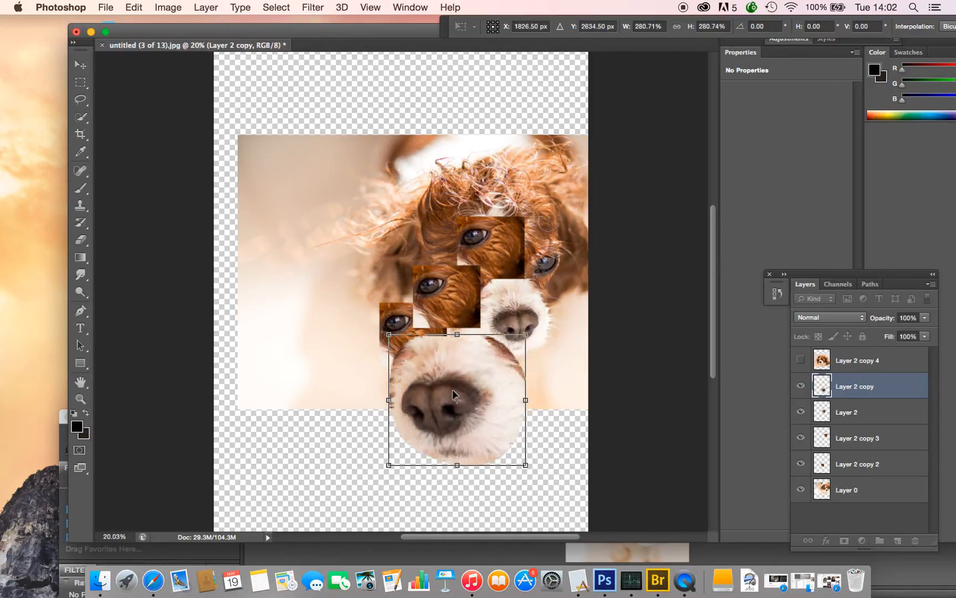
key("Return")
Step: Transform the muzzle cutout again, enlarging it further and placing it over the blurred background and the dog's left-hand ear
key("super+t")
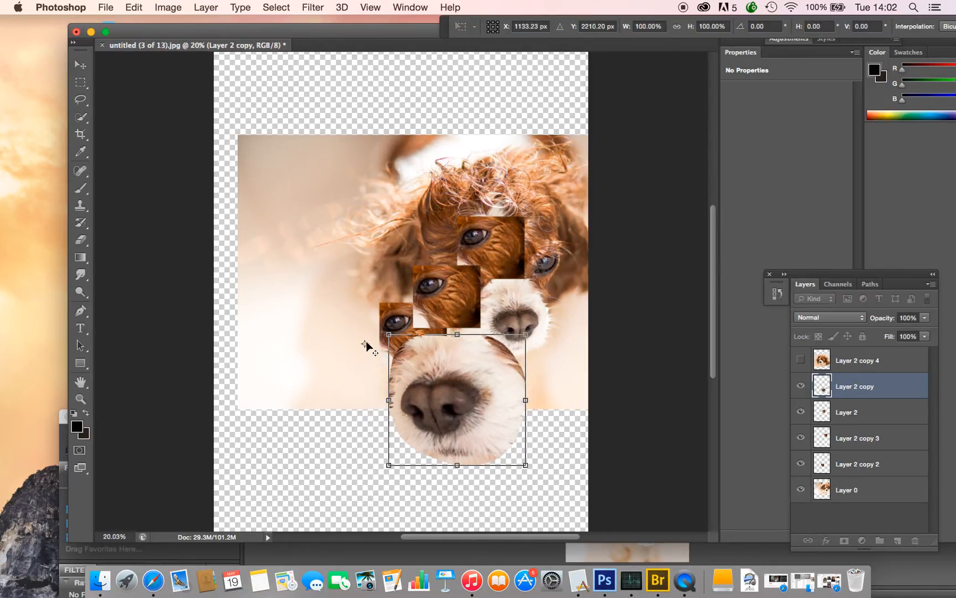
left_click_drag(467, 410, 398, 231)
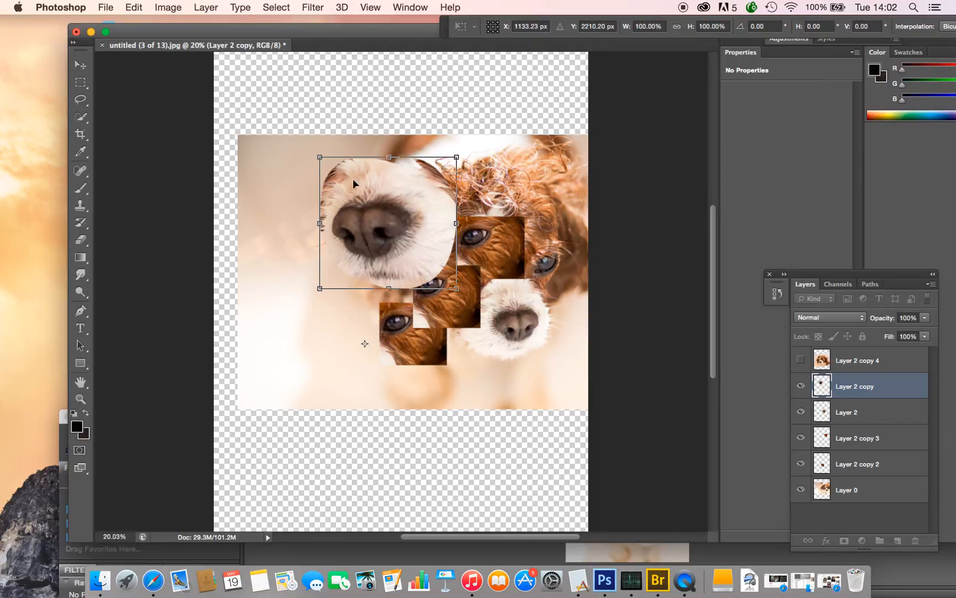
left_click_drag(320, 159, 394, 242)
left_click_drag(407, 280, 239, 376)
left_click_drag(351, 307, 398, 238)
key("Return")
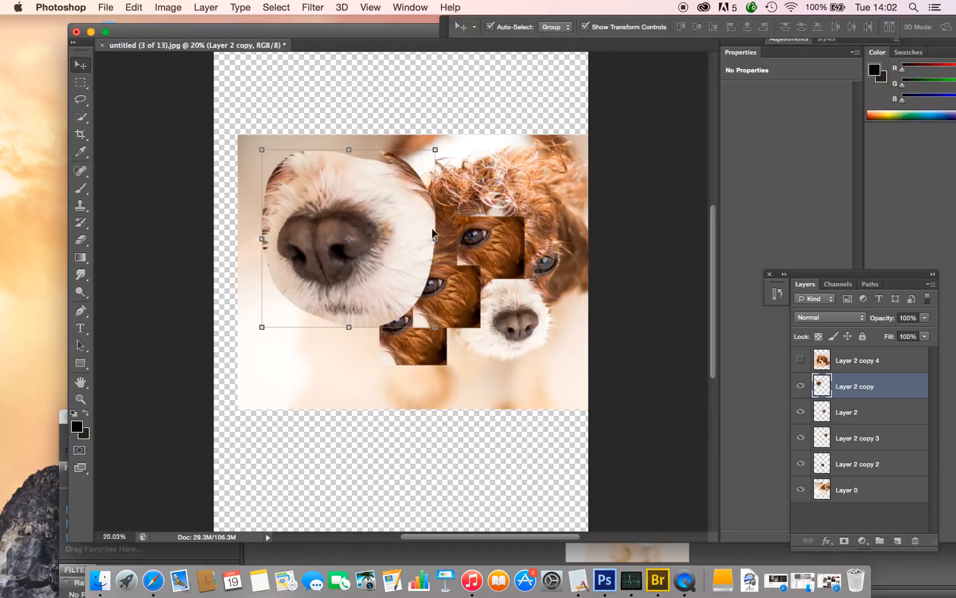
Step: Move the enlarged muzzle cutout down and right over the eye copies, and delete its layer
left_click_drag(388, 236, 418, 260)
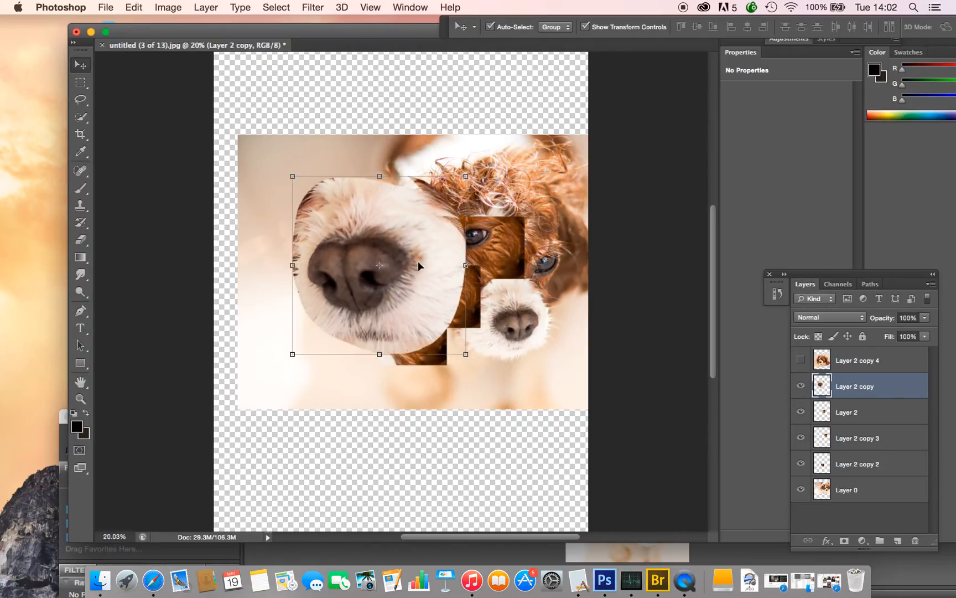
left_click_drag(383, 231, 373, 242)
key("BackSpace")
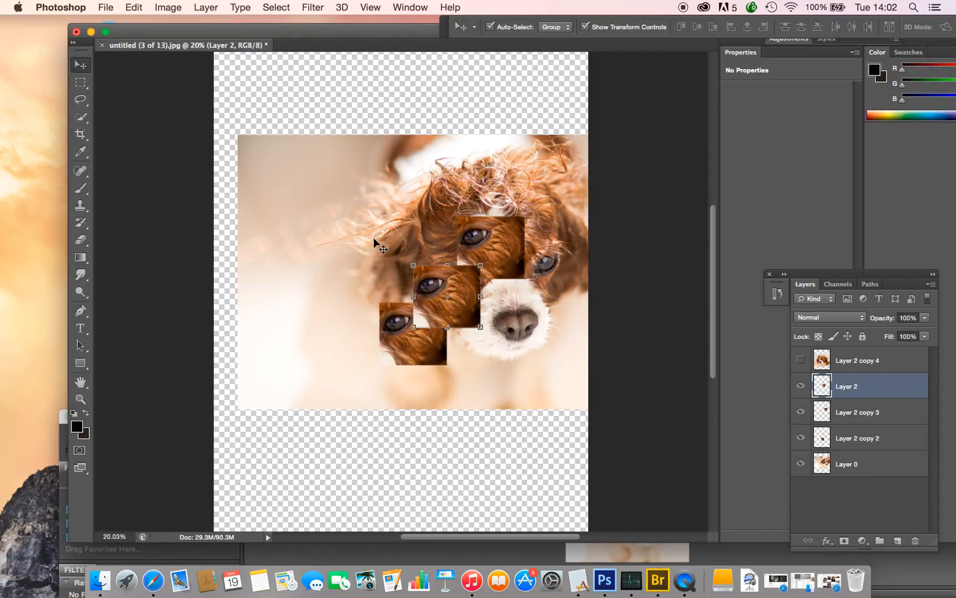
Step: Show and activate the full-portrait layer Layer 2 copy 4, and set the Lasso feather to 10 px
left_click(823, 361)
left_click(800, 361)
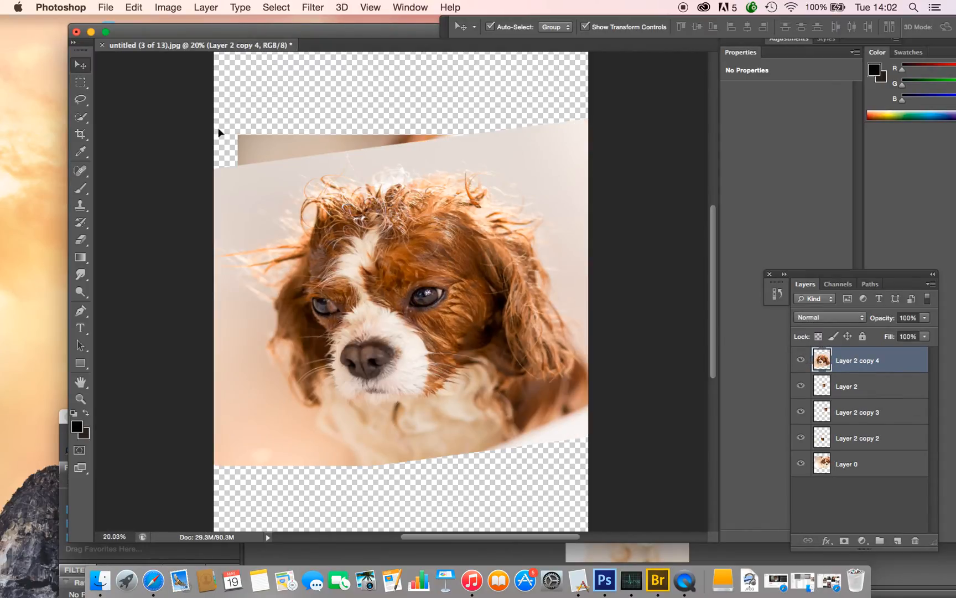
left_click(81, 100)
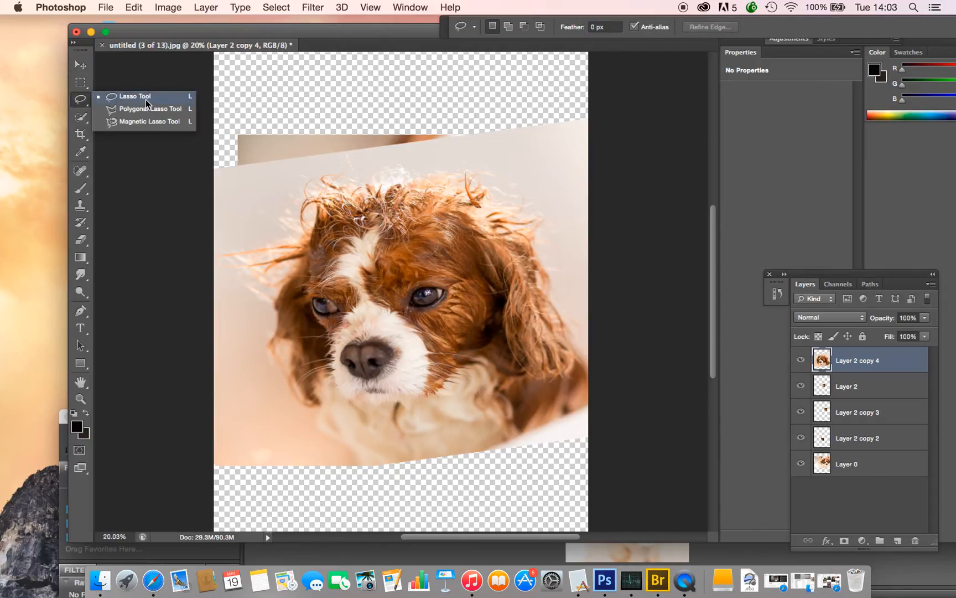
left_click(593, 25)
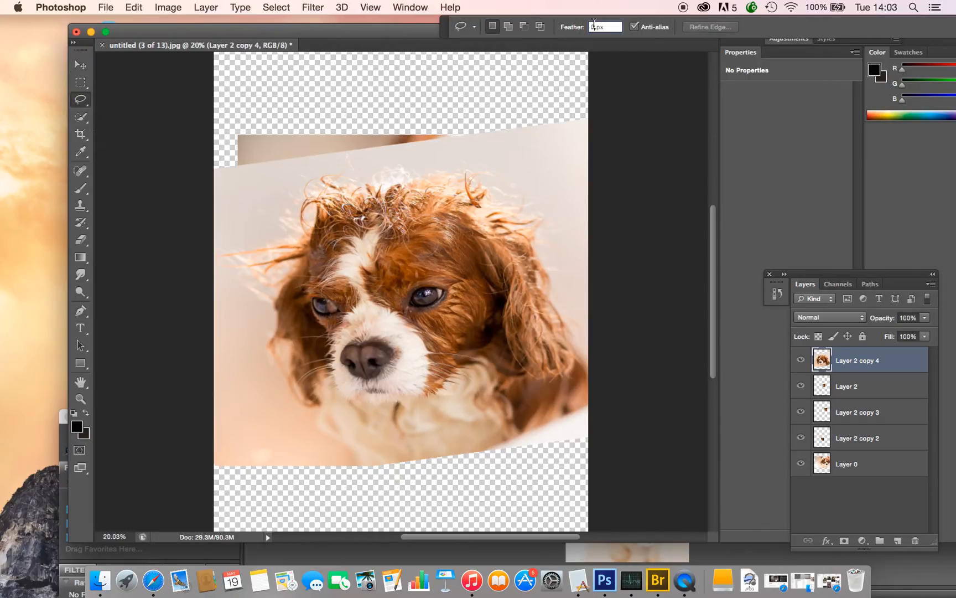
type("20")
key("Return")
Step: Duplicate Layer 2 copy 4 as Layer 2 copy 5, hide the duplicate, and make Layer 2 copy 4 active
left_click(204, 6)
left_click(243, 35)
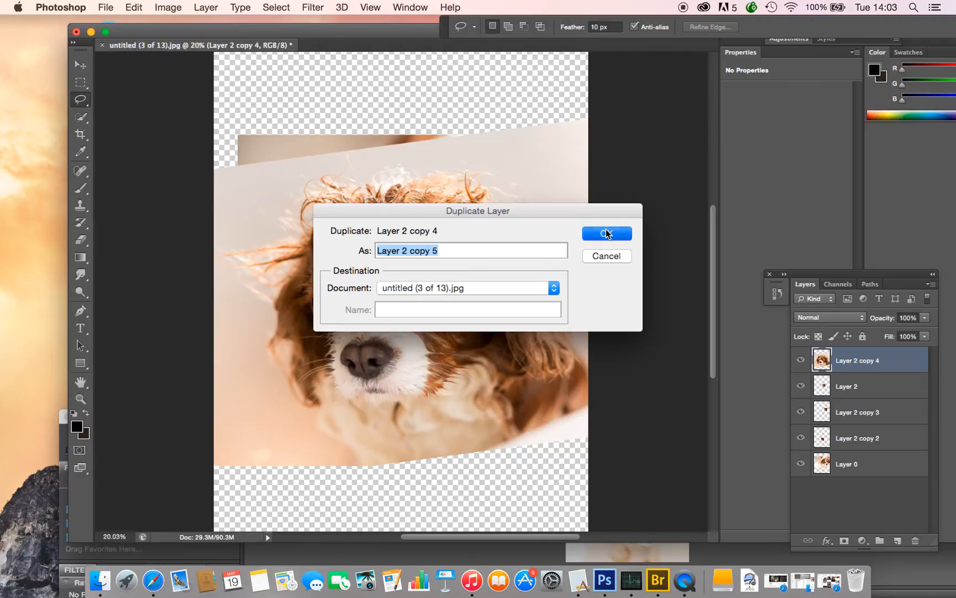
left_click(607, 233)
left_click(800, 359)
left_click(825, 386)
Step: Lasso around the dog's muzzle, invert the selection, delete everything outside the muzzle, and deselect
mouse_move(405, 331)
left_mouse_down()
mouse_move(333, 367)
mouse_move(351, 394)
mouse_move(404, 403)
mouse_move(425, 369)
mouse_move(405, 328)
left_mouse_up()
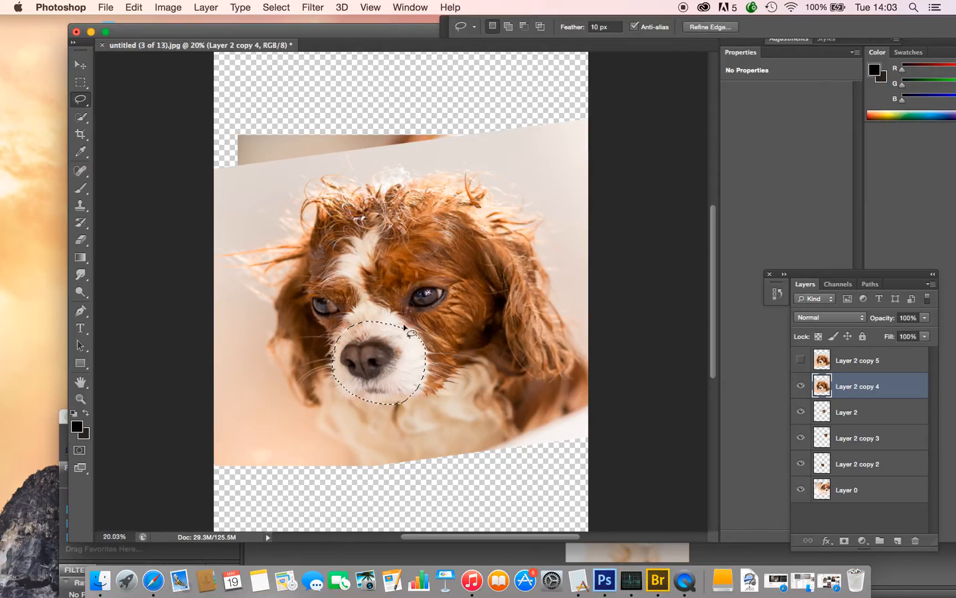
left_click(282, 8)
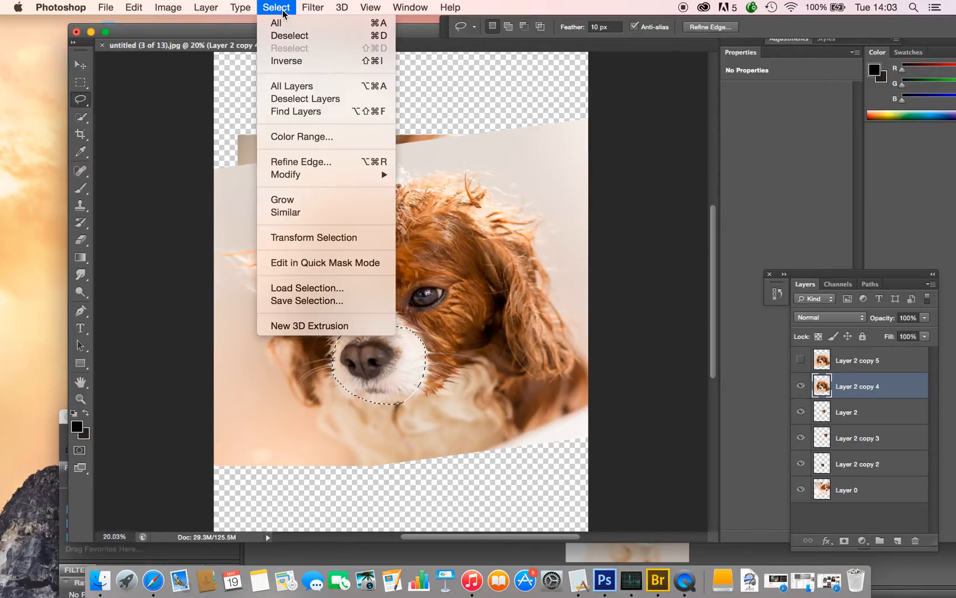
left_click(290, 60)
key("Delete")
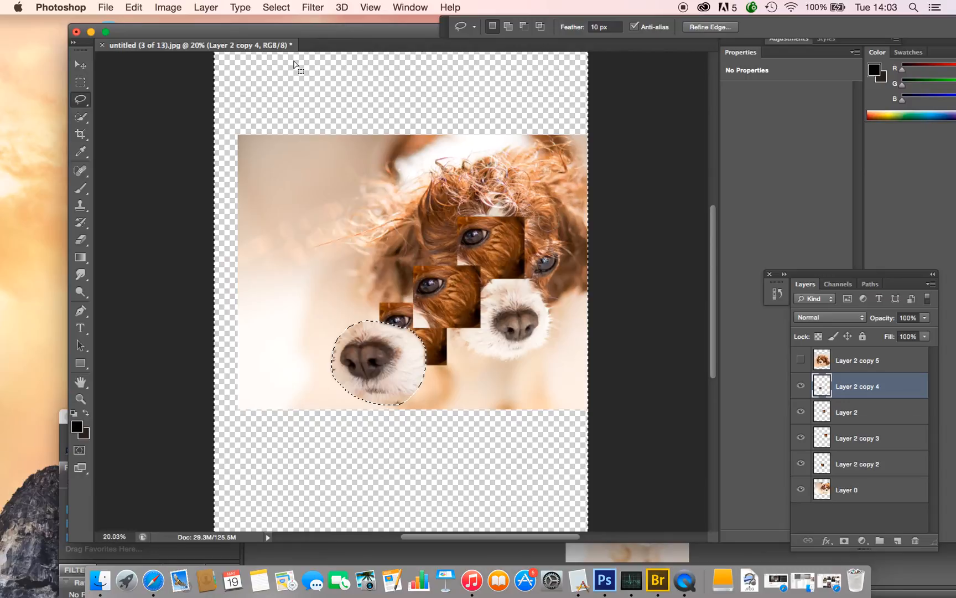
left_click(449, 350)
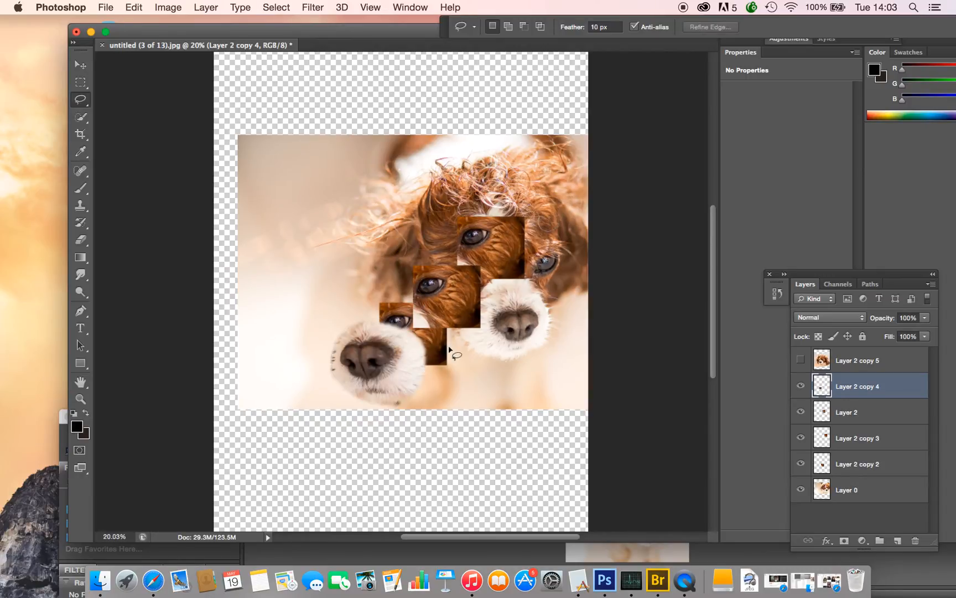
Step: Move the feathered muzzle cutout over the lowest eye copy, and delete its layer
scroll(433, 362, "up", 3)
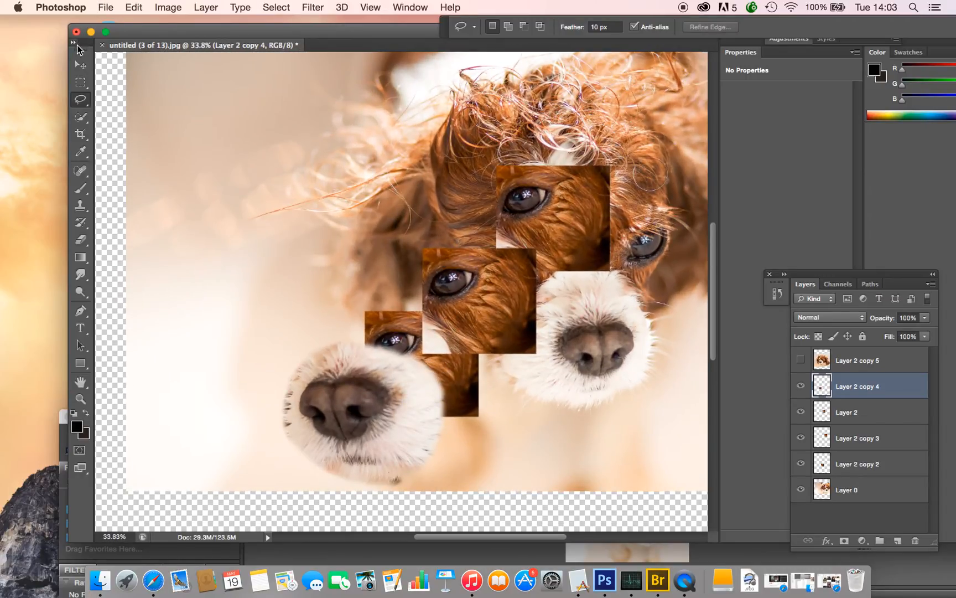
left_click(81, 66)
left_click_drag(352, 384, 483, 404)
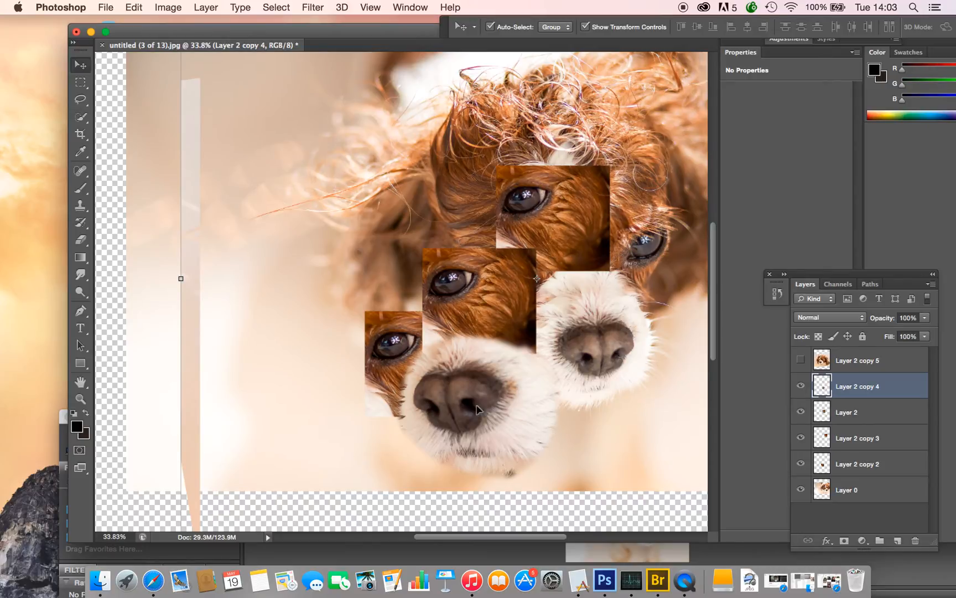
left_click_drag(823, 387, 916, 540)
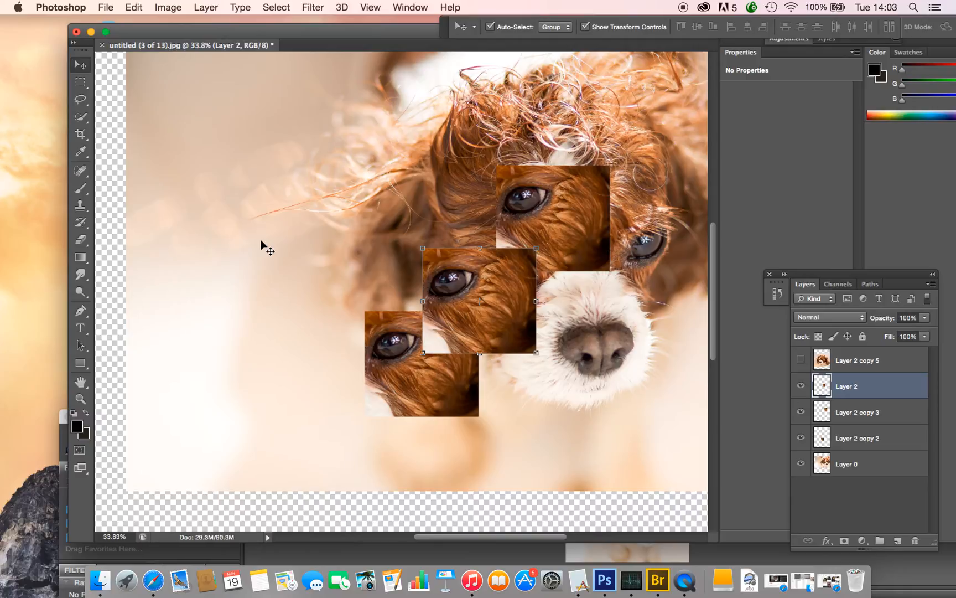
Step: Show the hidden full-portrait layer Layer 2 copy 5 again
scroll(261, 243, "down", 10)
scroll(261, 243, "up", 8)
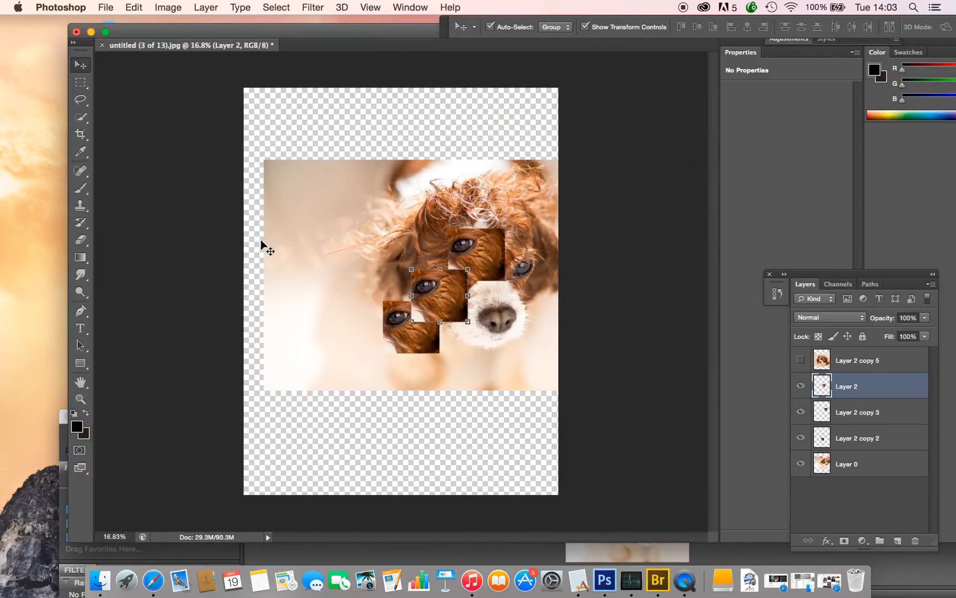
scroll(261, 242, "up", 3)
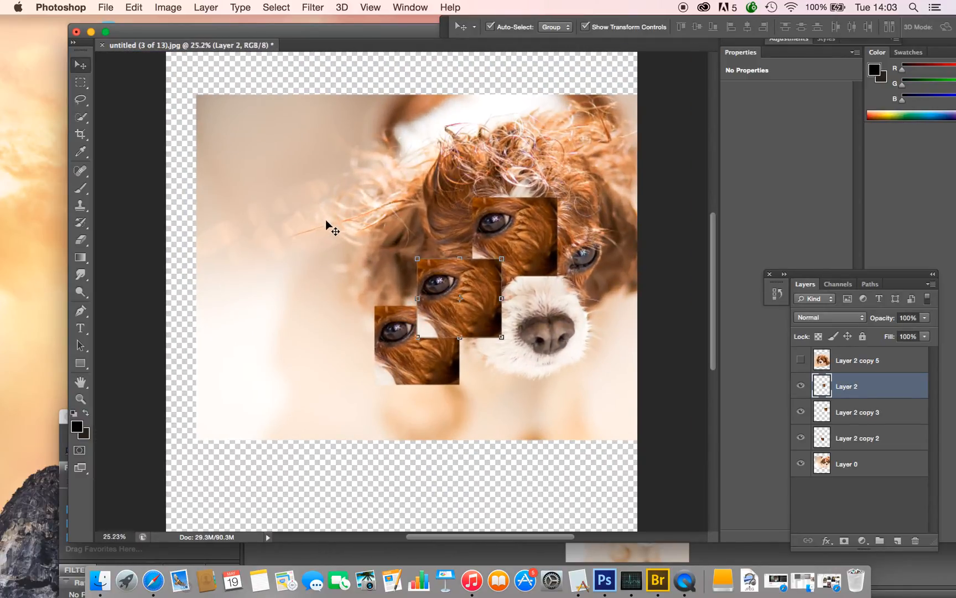
left_click(799, 360)
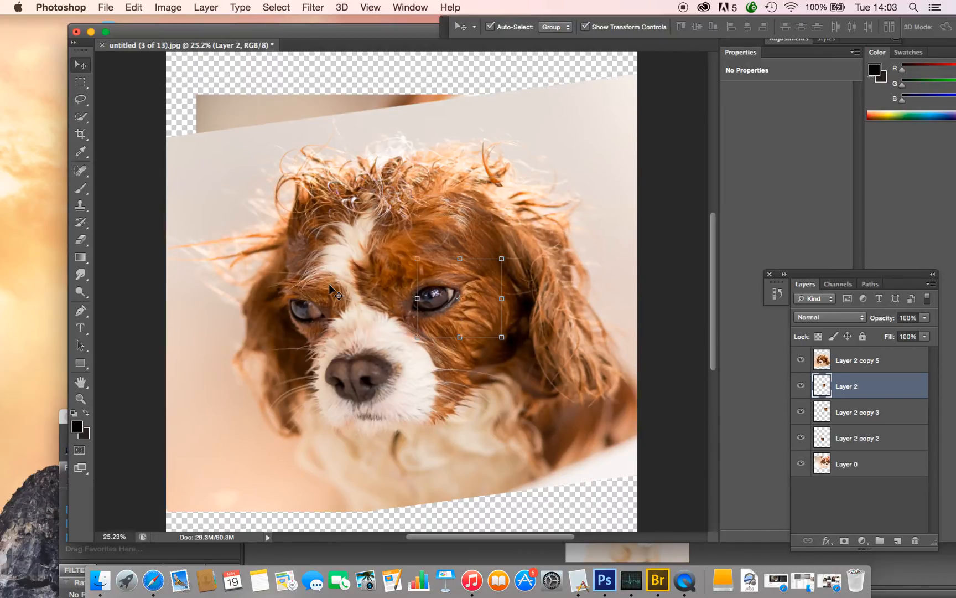
Step: Try outlining the dog's muzzle twice with the Magnetic Lasso, and deselect
left_click(84, 100)
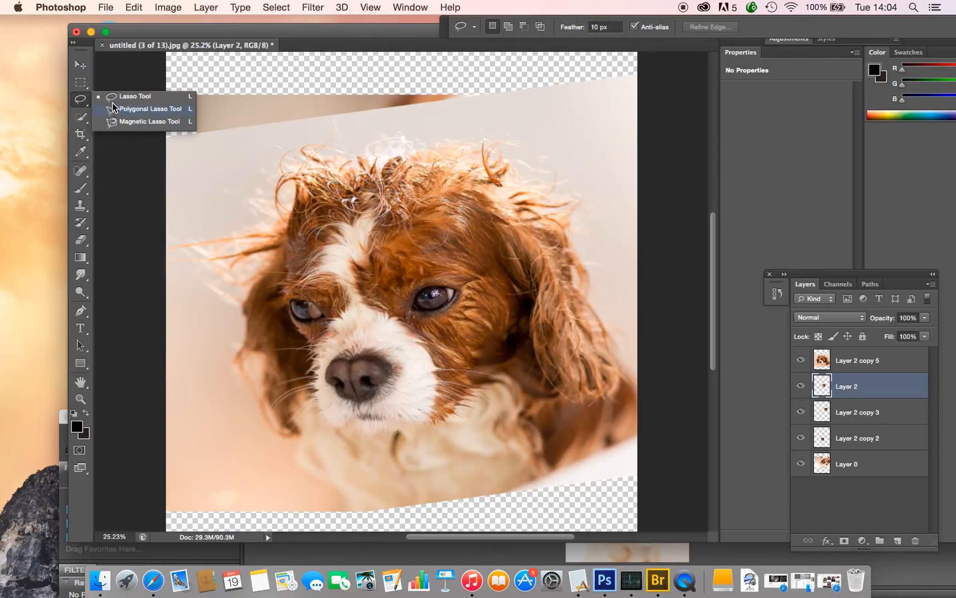
left_click(131, 122)
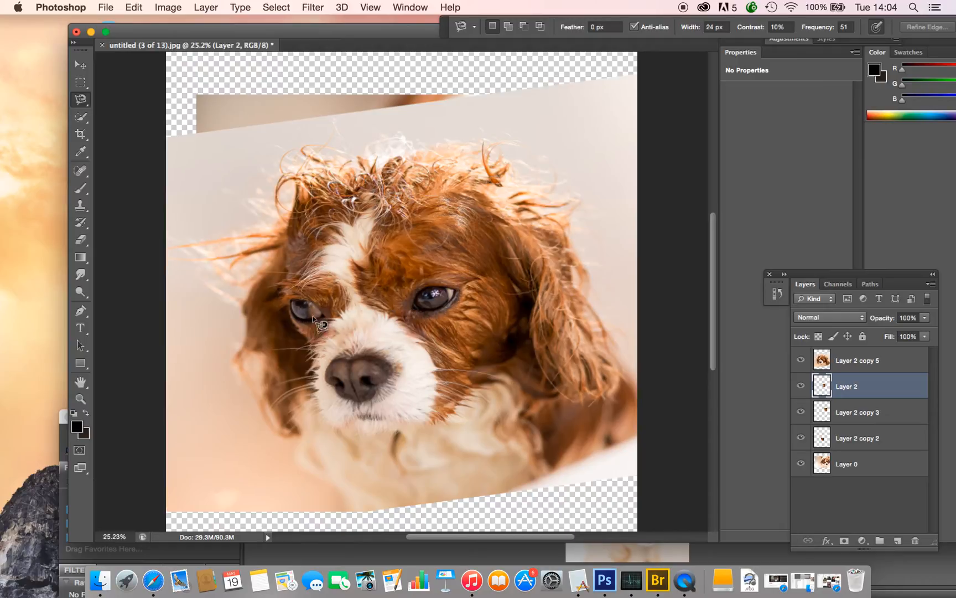
left_click(308, 340)
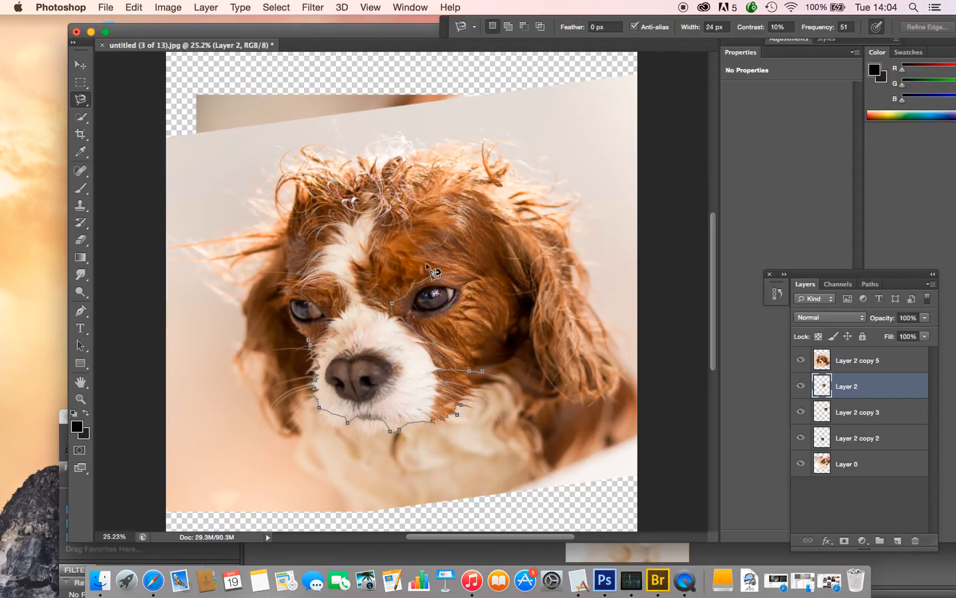
left_click(308, 340)
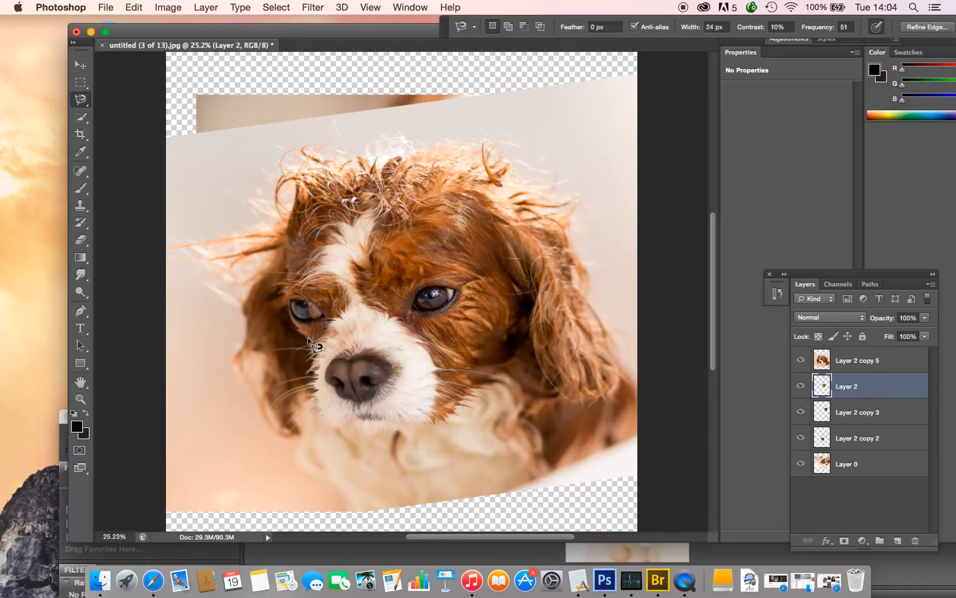
left_click(308, 339)
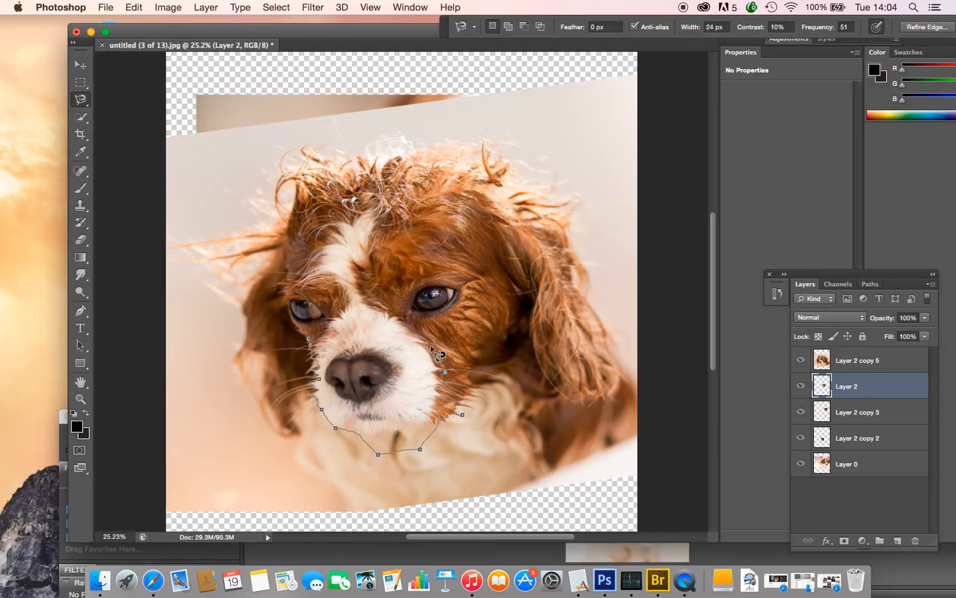
left_click(308, 340)
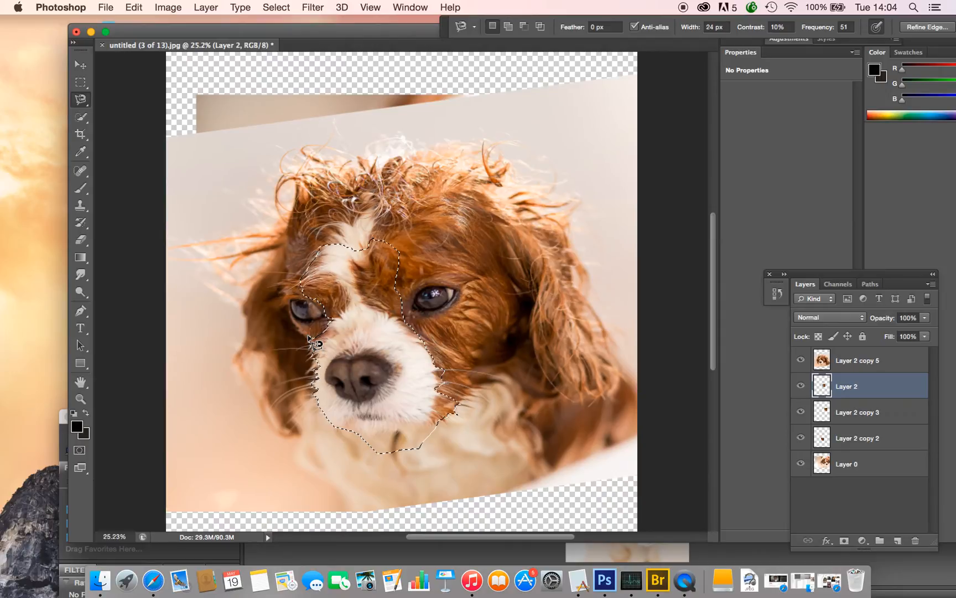
key("super+d")
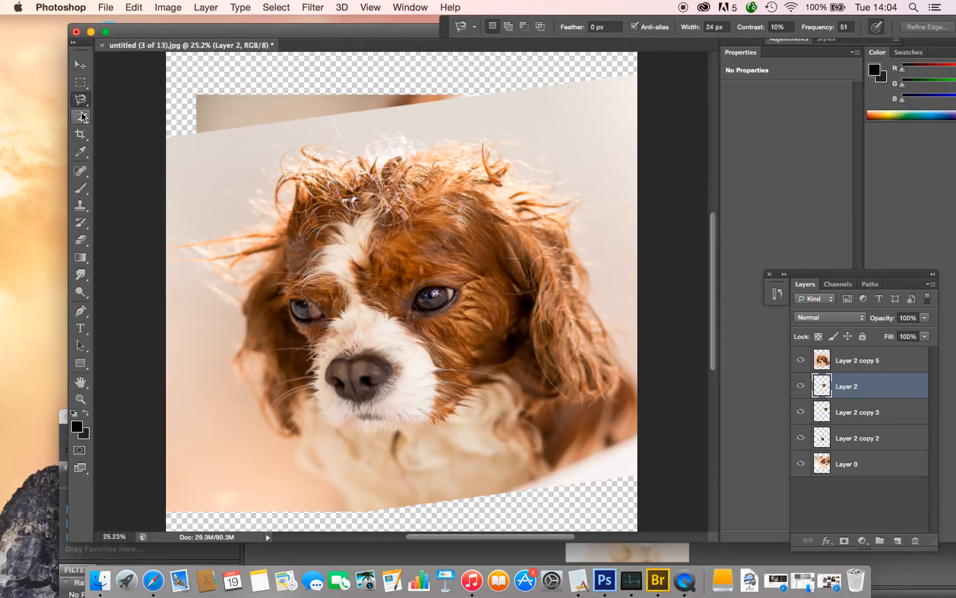
Step: Try selecting the dog's right-hand eye with Quick Selection while Layer 2 is active, and deselect
left_click(81, 117)
left_click(81, 117)
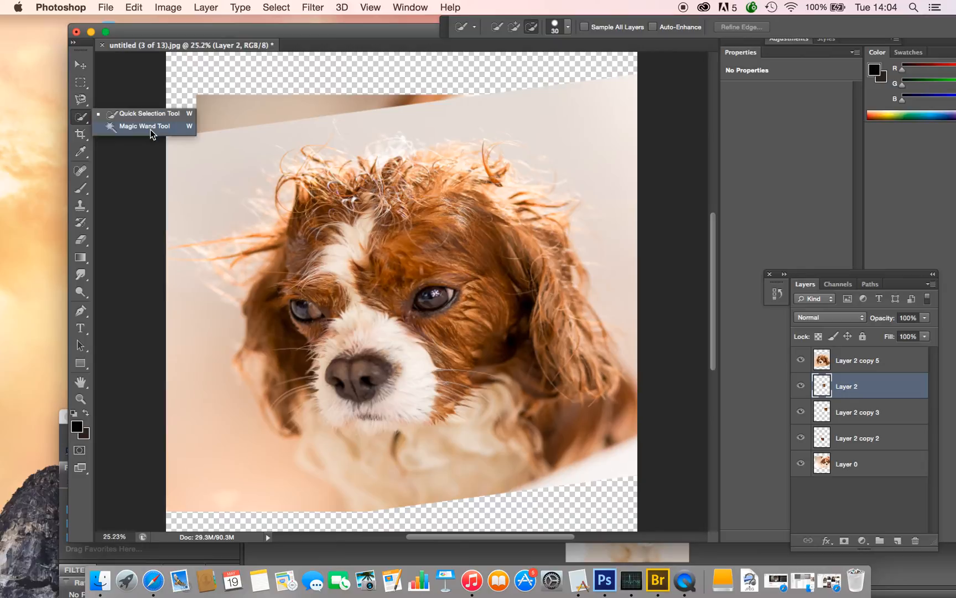
left_click(157, 114)
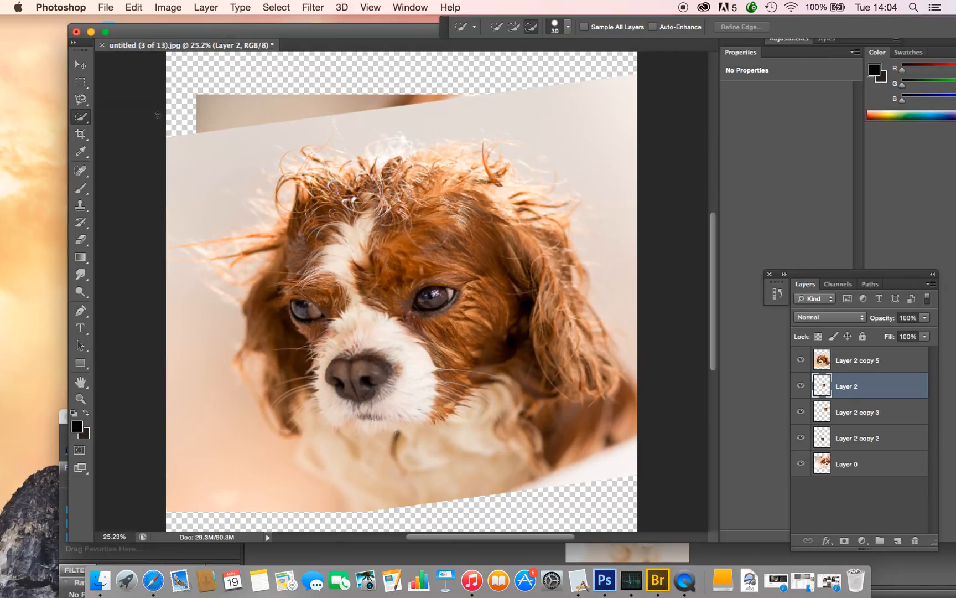
mouse_move(415, 303)
left_mouse_down()
mouse_move(434, 290)
mouse_move(476, 318)
mouse_move(431, 285)
left_mouse_up()
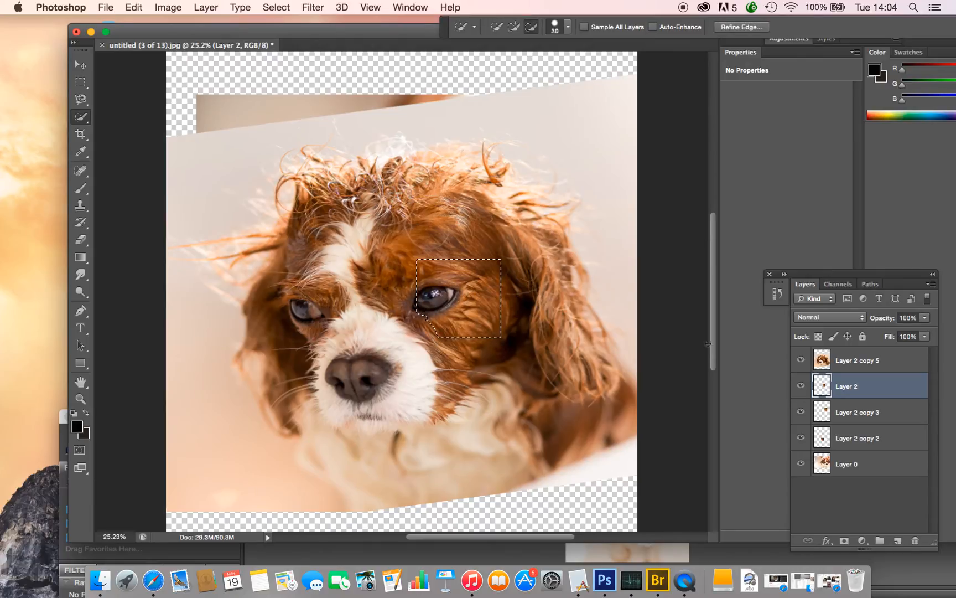
left_click(863, 362)
left_click(845, 387)
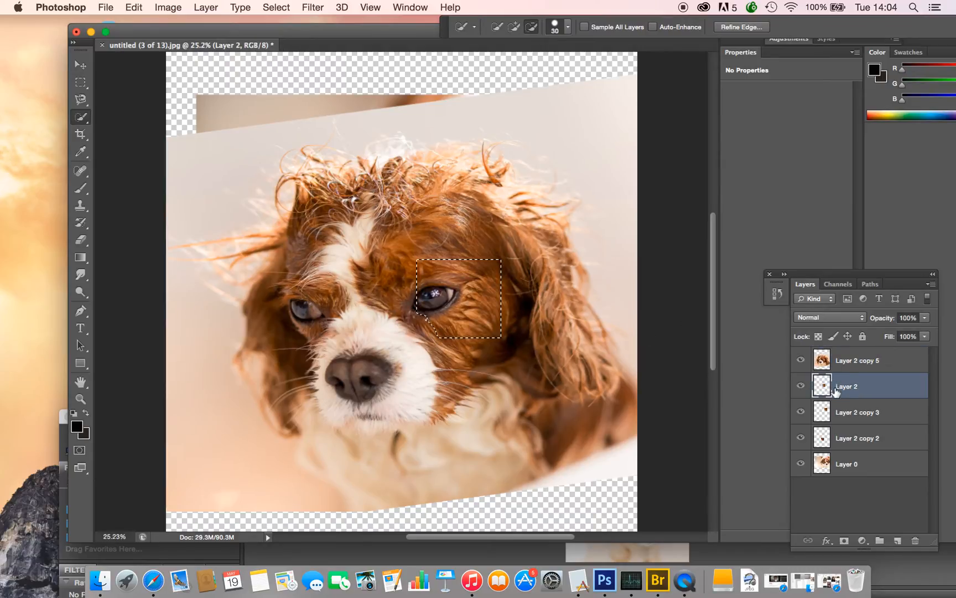
key("super+d")
Step: Activate Layer 2 copy 5 and select the dog's right-hand eye with the Quick Selection tool
left_click(855, 365)
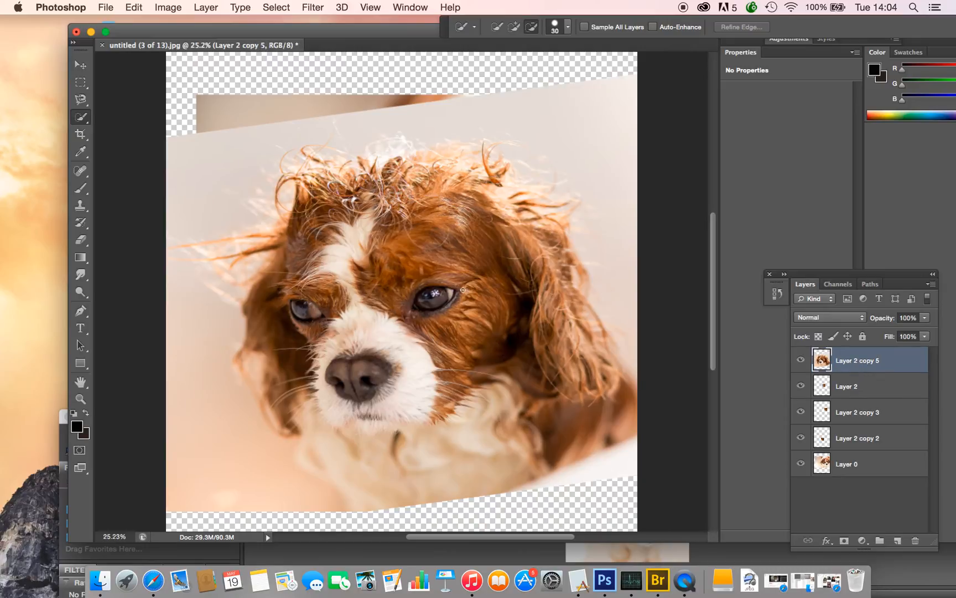
left_click_drag(436, 292, 440, 293)
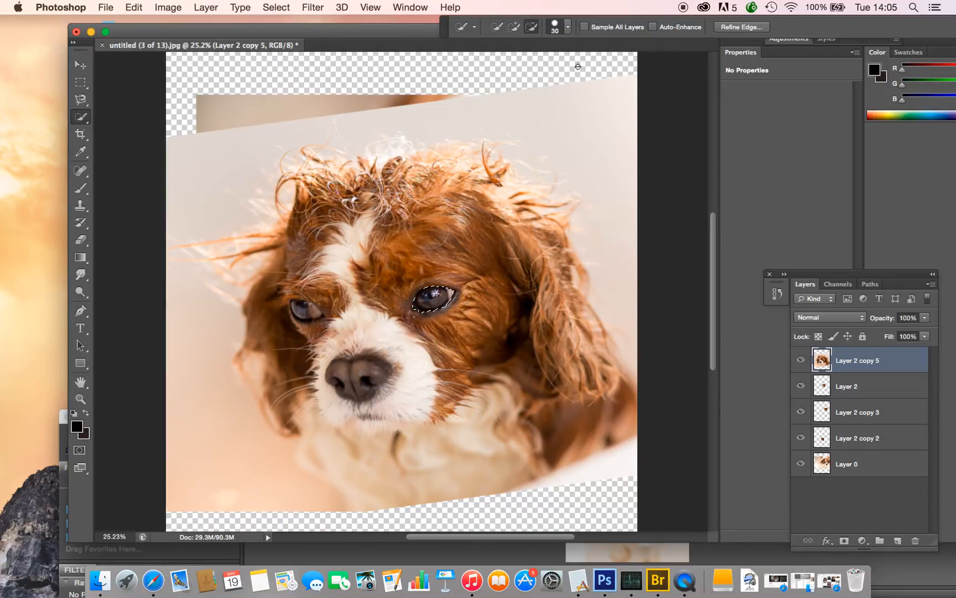
left_click(530, 28)
left_click(81, 119)
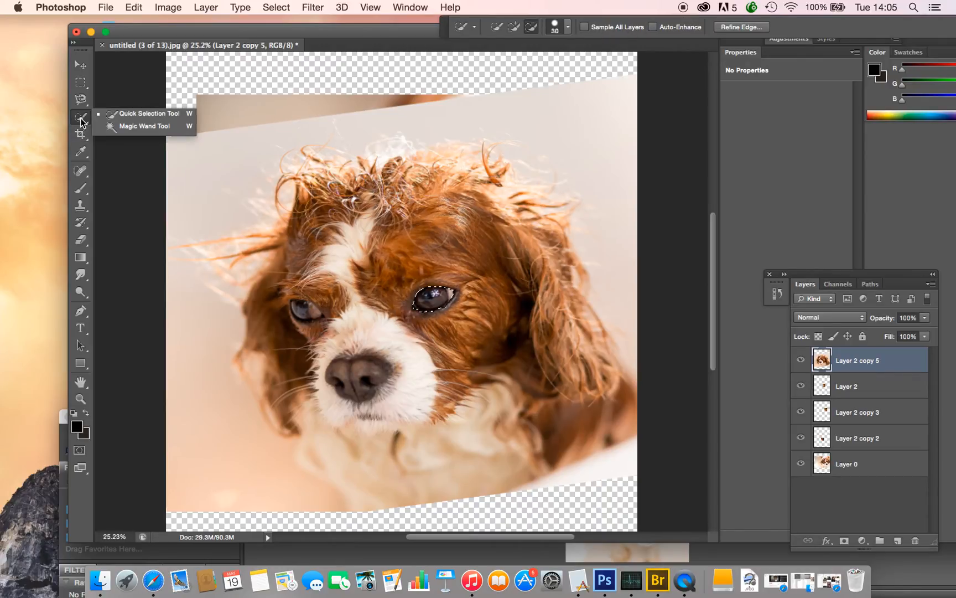
left_click(81, 119)
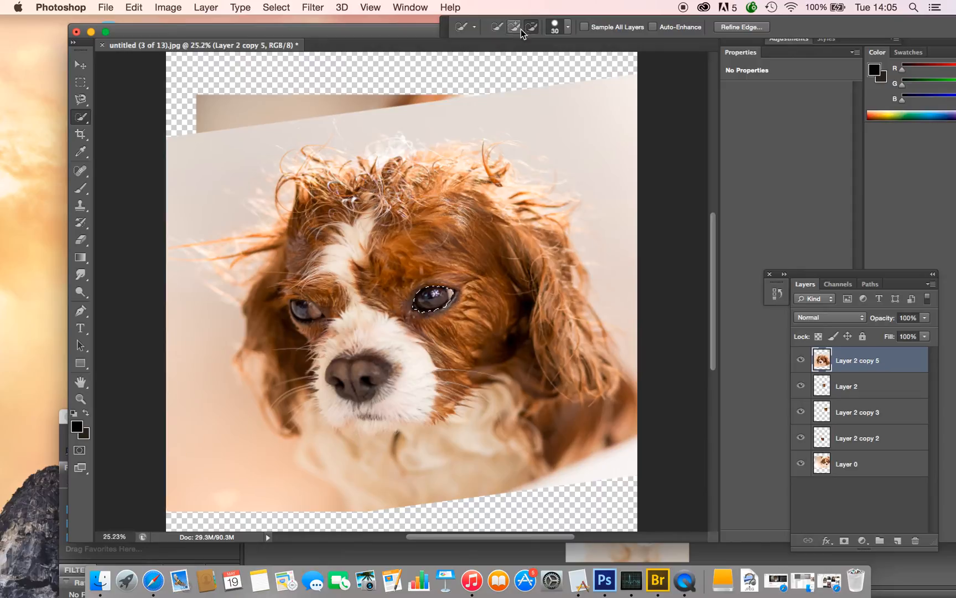
Step: Switch Quick Selection to adding, and add the dog's nose and left-hand eye to the selection
left_click_drag(446, 32, 330, 29)
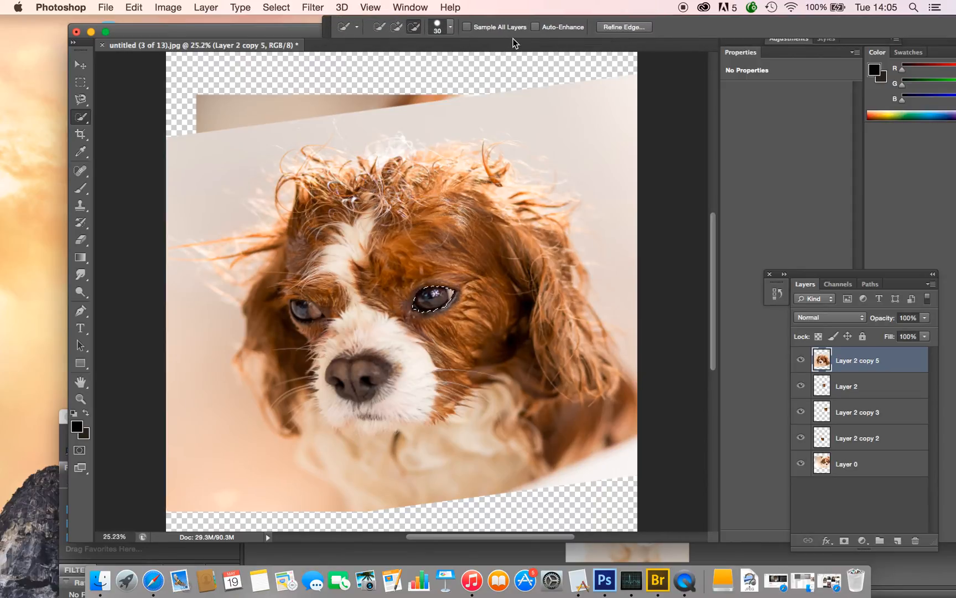
left_click(397, 28)
mouse_move(384, 354)
left_mouse_down()
mouse_move(330, 379)
mouse_move(365, 357)
mouse_move(370, 384)
left_mouse_up()
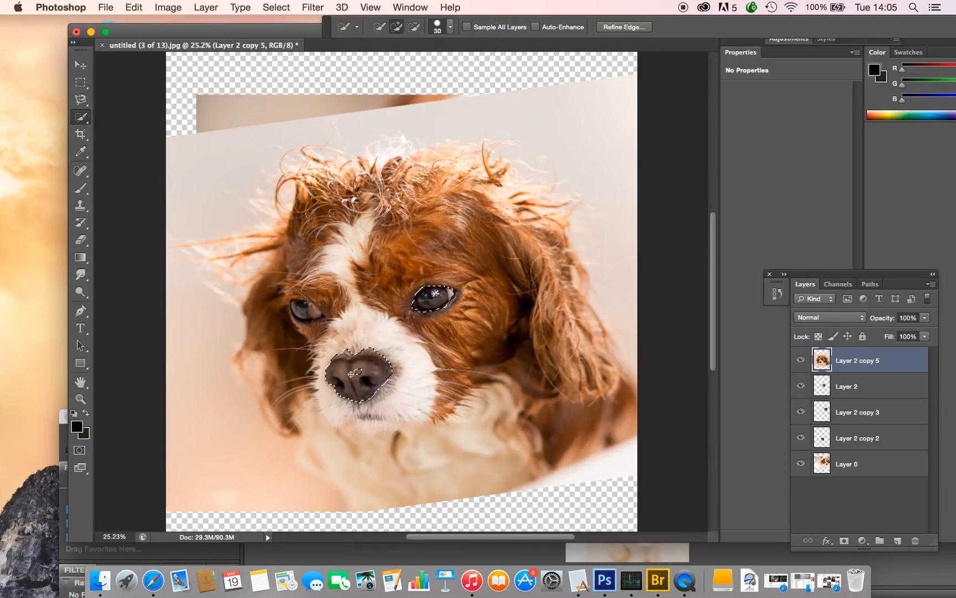
left_click_drag(314, 311, 293, 301)
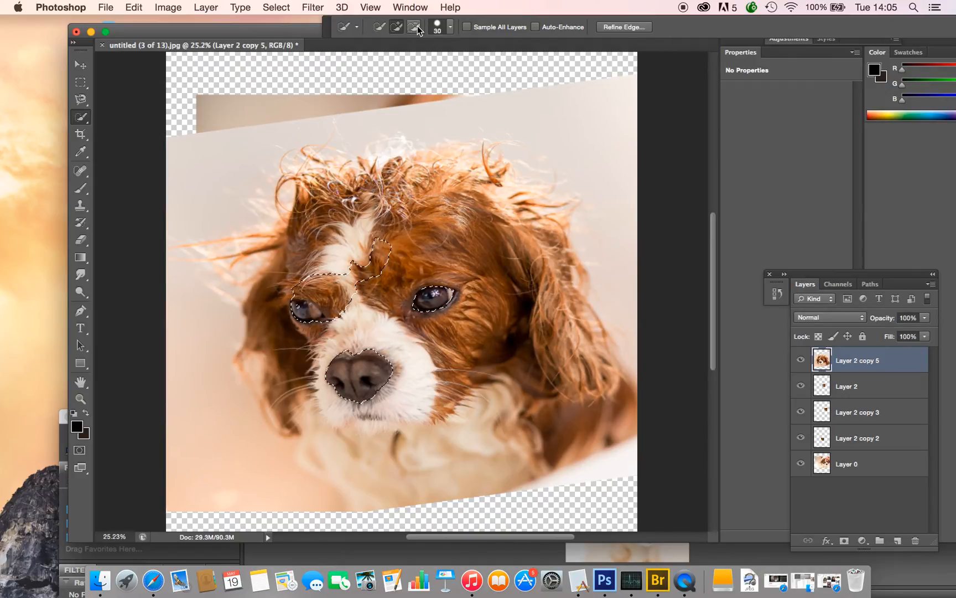
Step: Subtract the forehead fur and the left-hand eye area from the Quick Selection
left_click(357, 27)
left_click(357, 29)
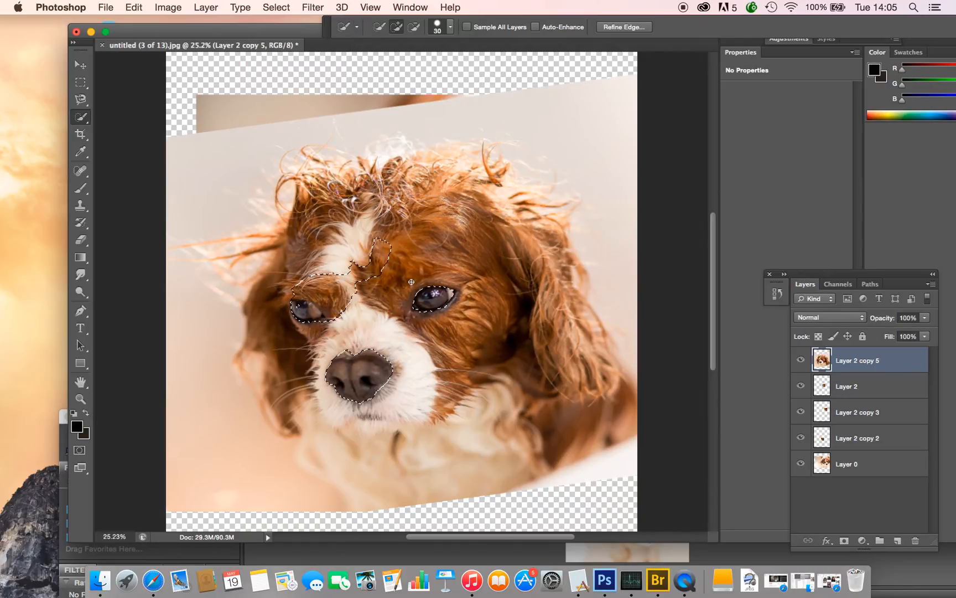
key("alt")
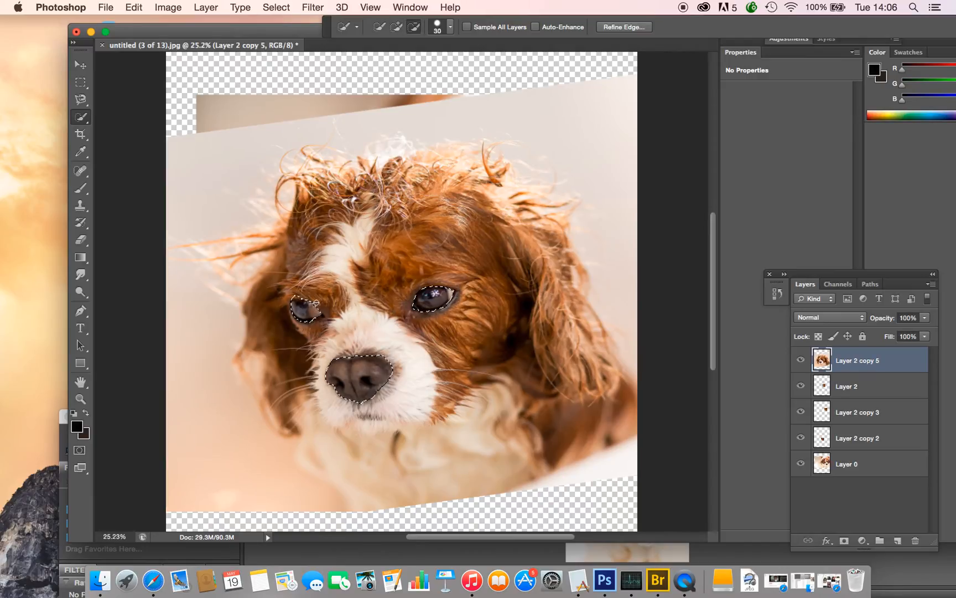
left_click_drag(315, 317, 301, 333, "alt")
mouse_move(321, 297)
left_mouse_down()
mouse_move(294, 325)
mouse_move(306, 325)
left_mouse_up()
Step: Step the active layer down from Layer 2 copy 5 to Layer 0
key("alt+bracketleft")
key("alt+bracketleft")
key("alt+bracketleft")
key("alt+bracketleft")
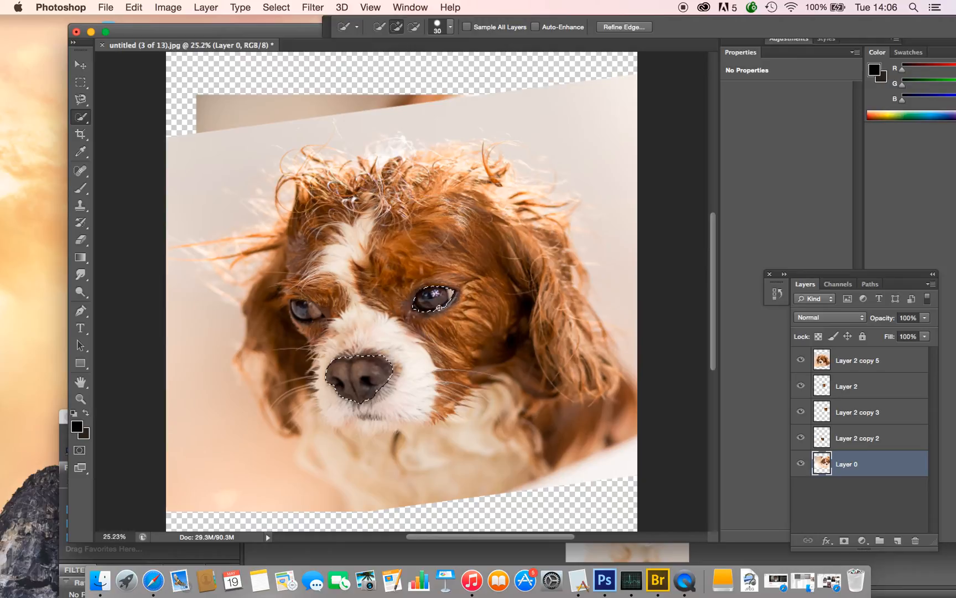
Step: Extend the Quick Selection over the dog's muzzle and cheek, and clear everything outside it from Layer 0
mouse_move(415, 305)
left_mouse_down()
mouse_move(351, 355)
mouse_move(346, 347)
mouse_move(374, 324)
mouse_move(350, 320)
mouse_move(332, 331)
mouse_move(317, 368)
mouse_move(316, 385)
mouse_move(339, 403)
mouse_move(399, 383)
mouse_move(365, 379)
mouse_move(364, 356)
mouse_move(337, 353)
left_mouse_up()
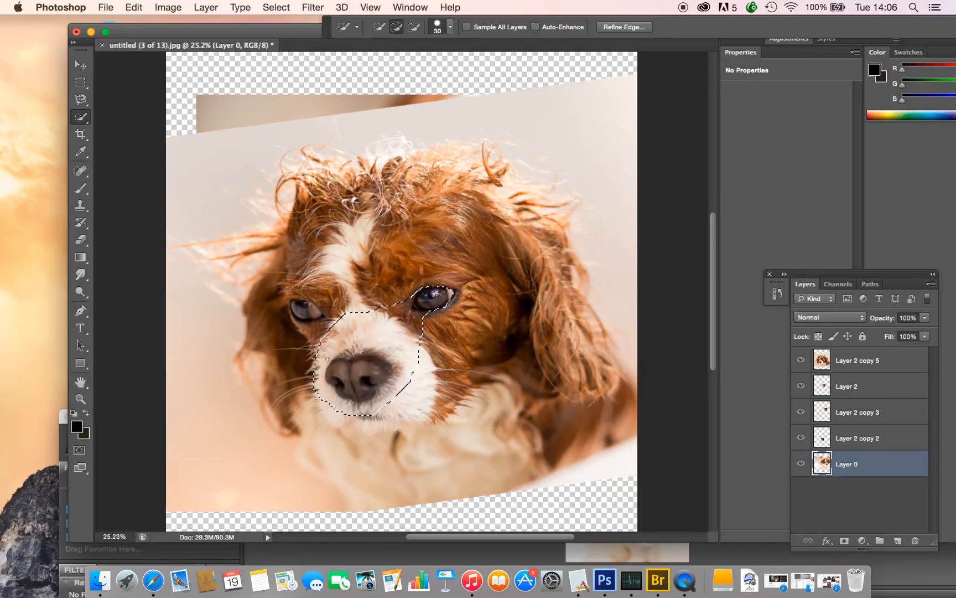
mouse_move(428, 328)
left_mouse_down()
mouse_move(426, 385)
mouse_move(413, 402)
mouse_move(383, 403)
mouse_move(411, 413)
mouse_move(435, 389)
mouse_move(456, 332)
mouse_move(450, 309)
mouse_move(464, 328)
mouse_move(448, 397)
left_mouse_up()
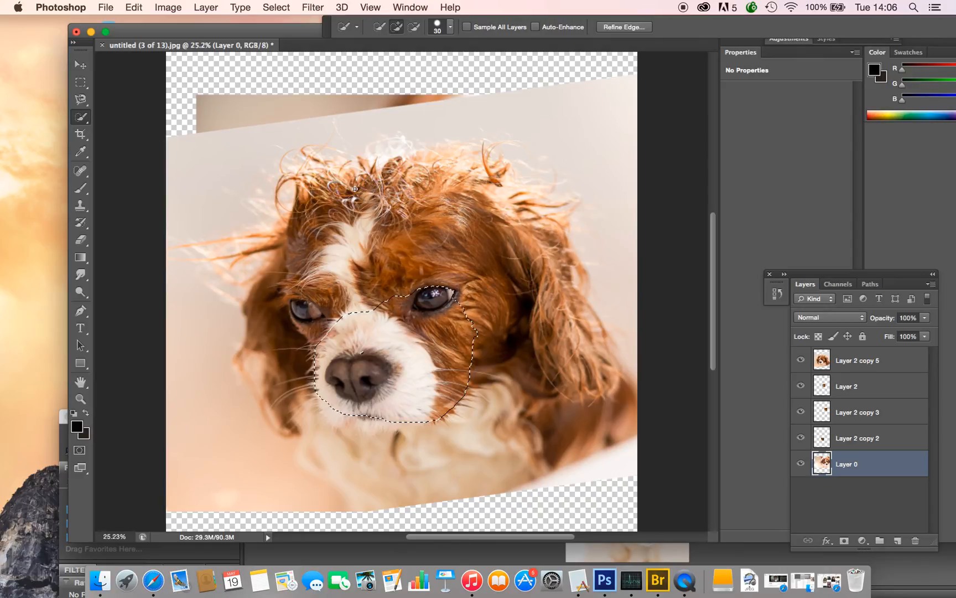
left_click(280, 9)
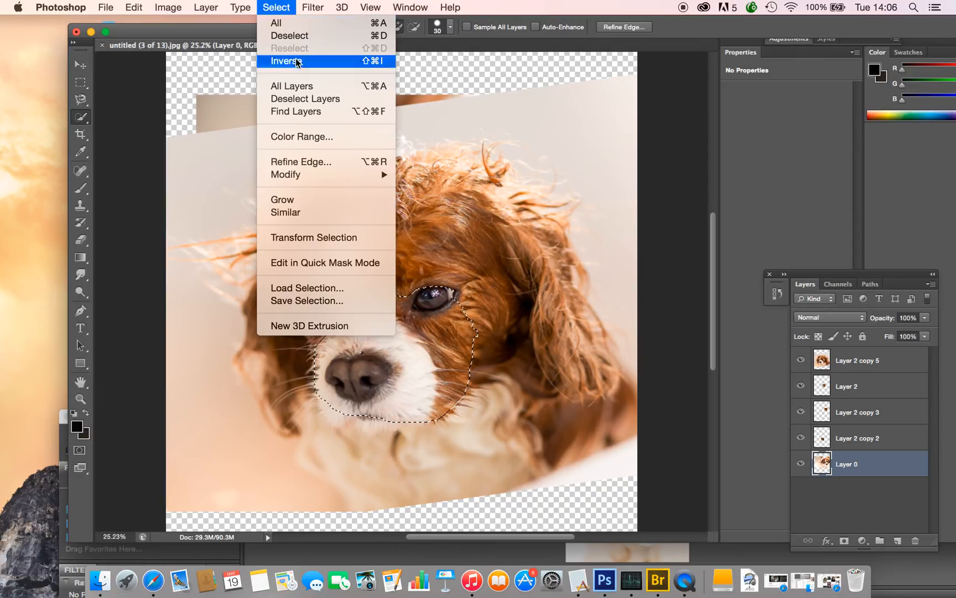
left_click(297, 61)
key("Delete")
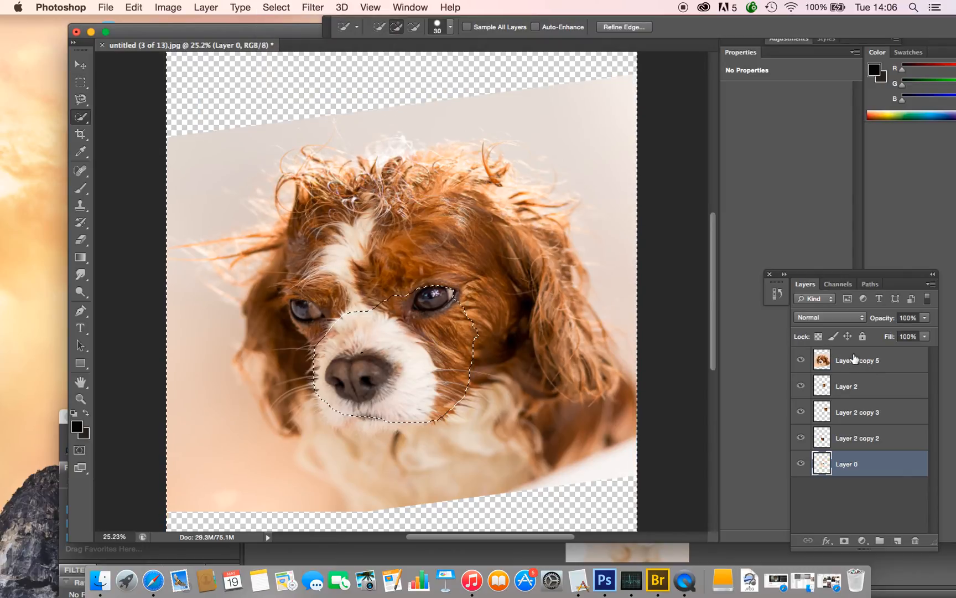
Step: Try clearing everything outside the muzzle selection on Layer 2 copy 5, and undo the clearing
left_click(854, 359)
key("Delete")
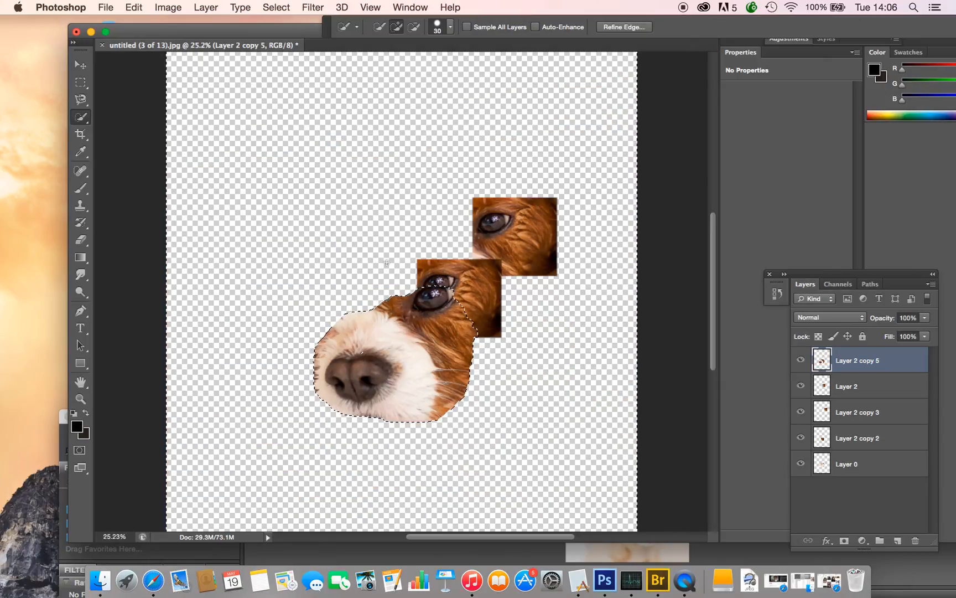
left_click(134, 8)
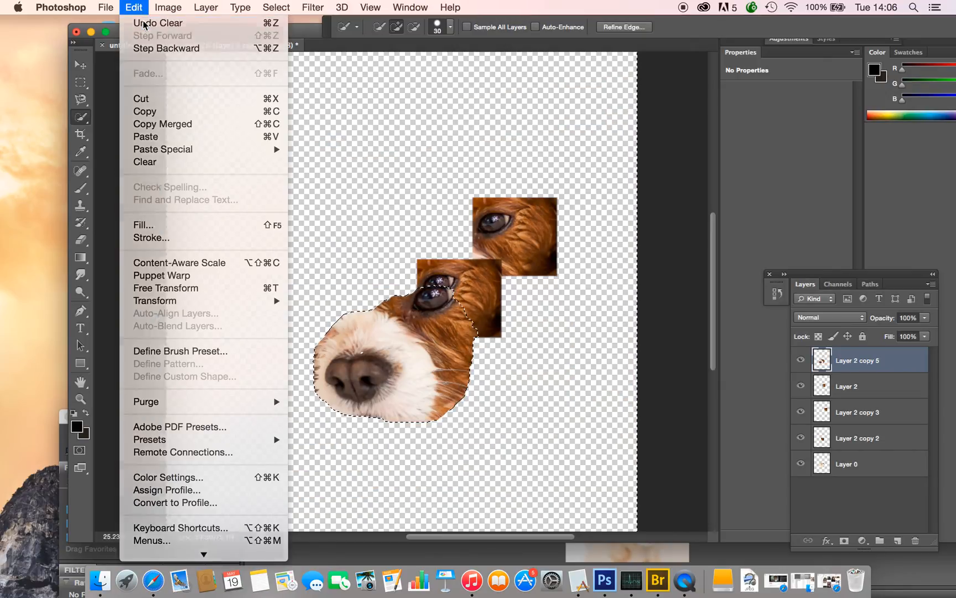
left_click(143, 23)
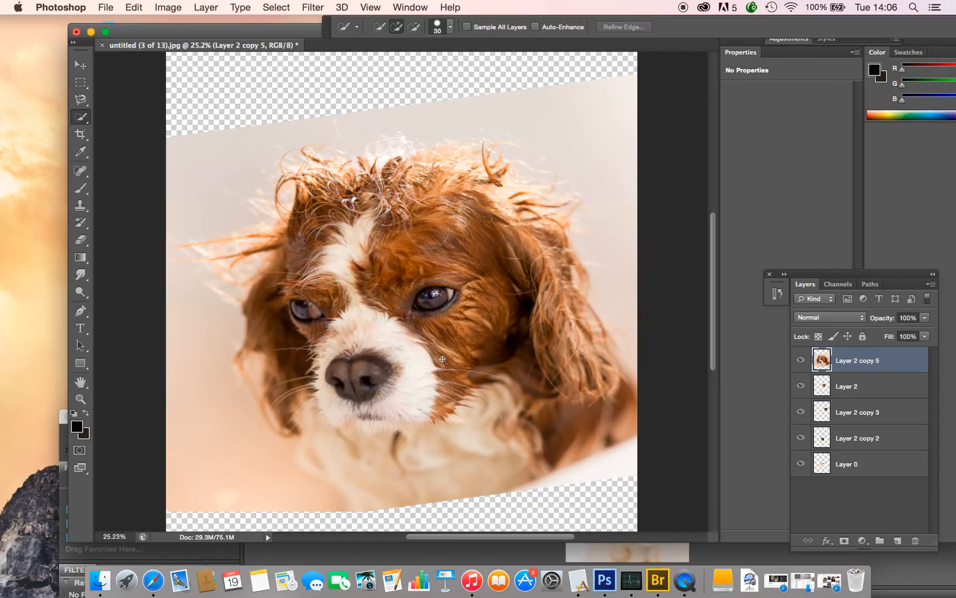
Step: Switch to the Magic Wand and try selecting the pale background around the dog, clearing the selection after each attempt
left_click(80, 118)
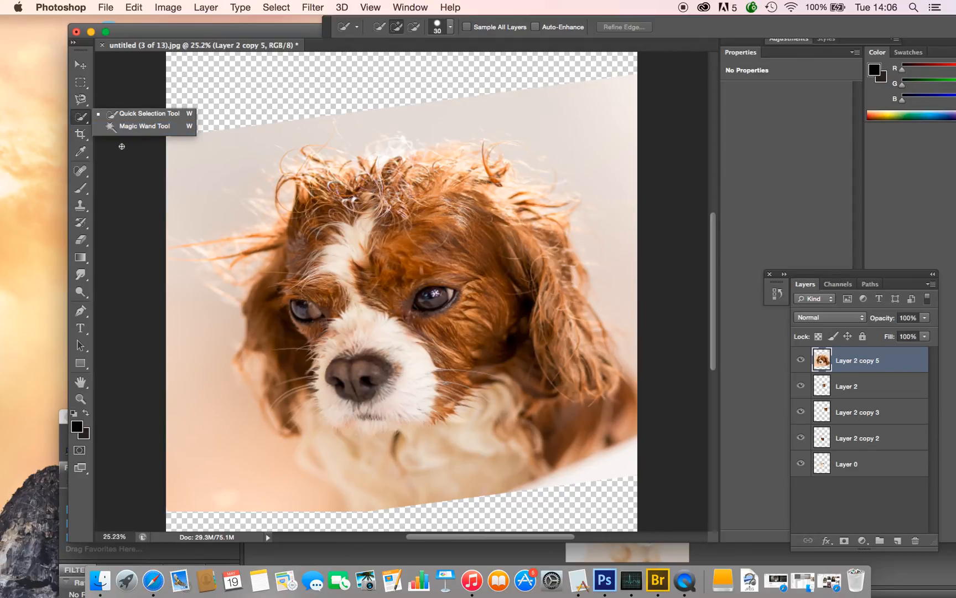
left_click(151, 130)
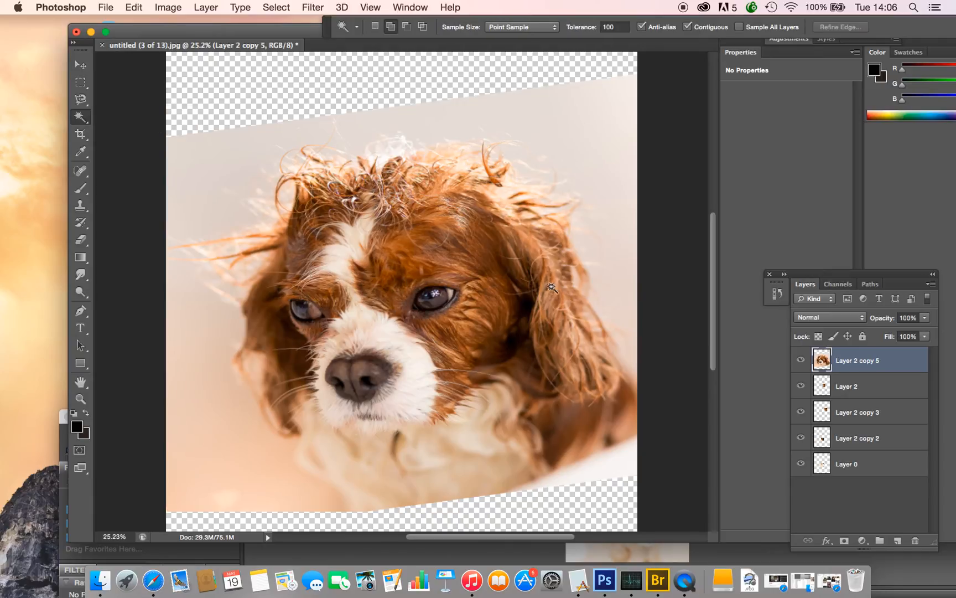
left_click(449, 259)
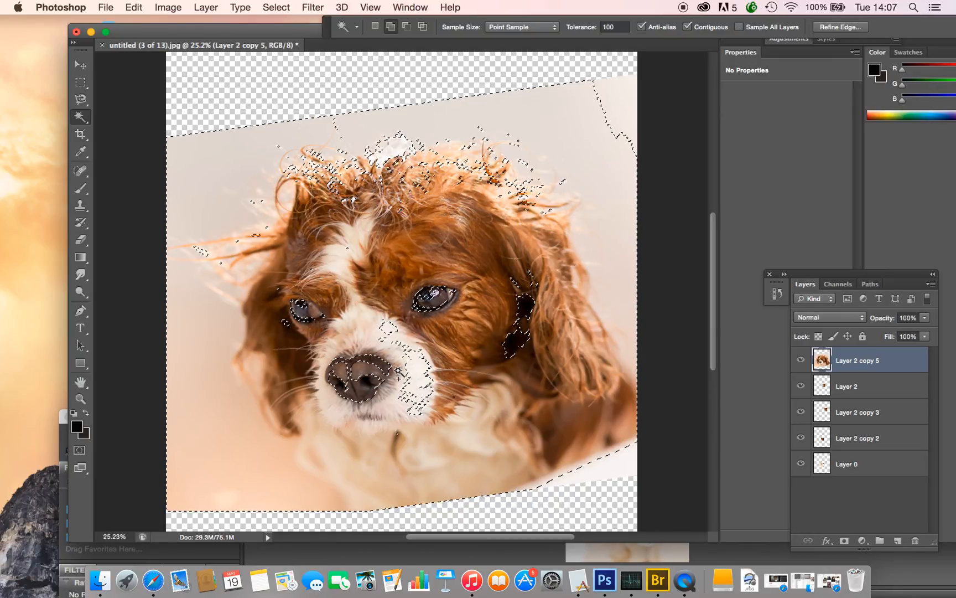
left_click(378, 458)
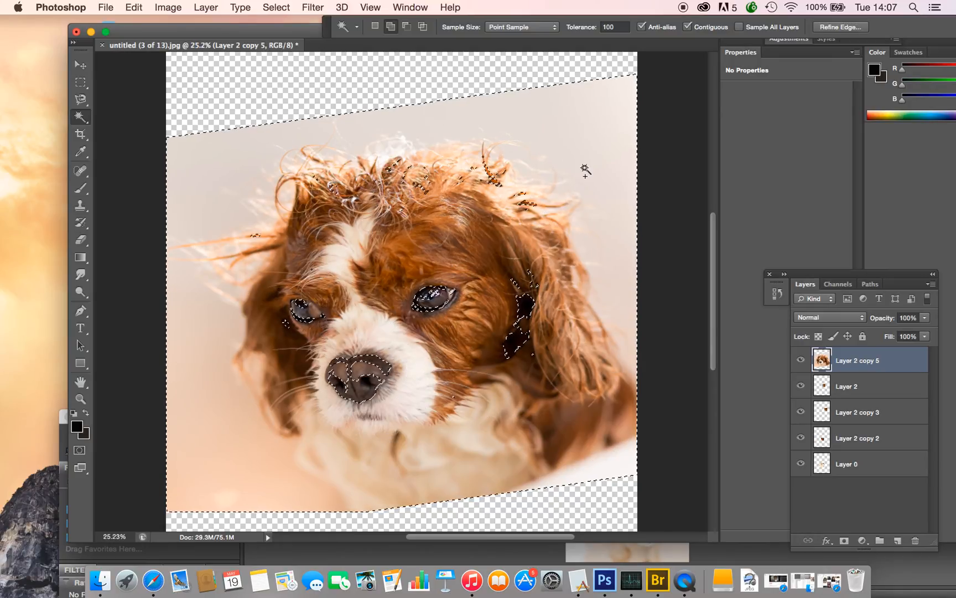
key("super+d")
left_click(594, 140)
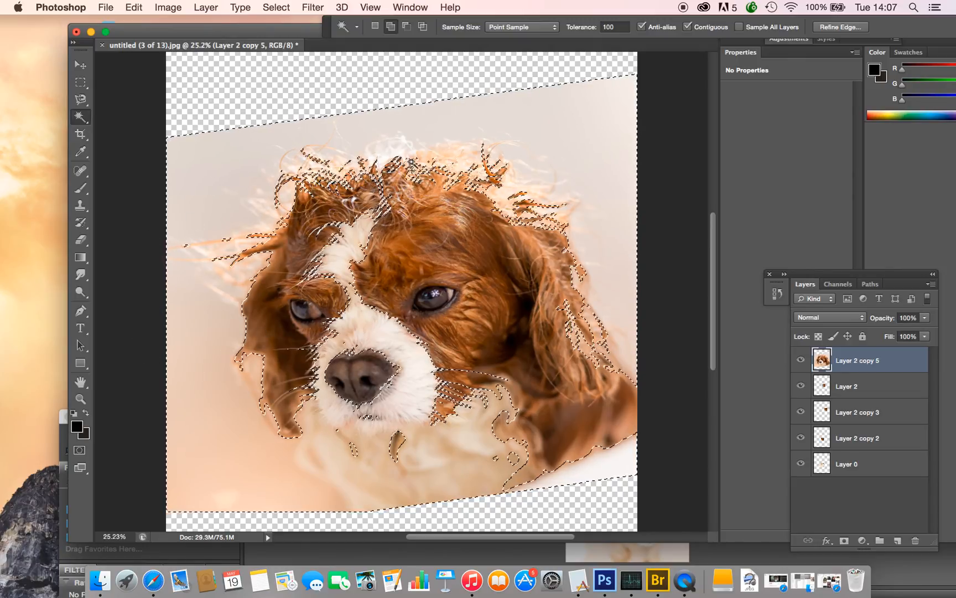
key("super+d")
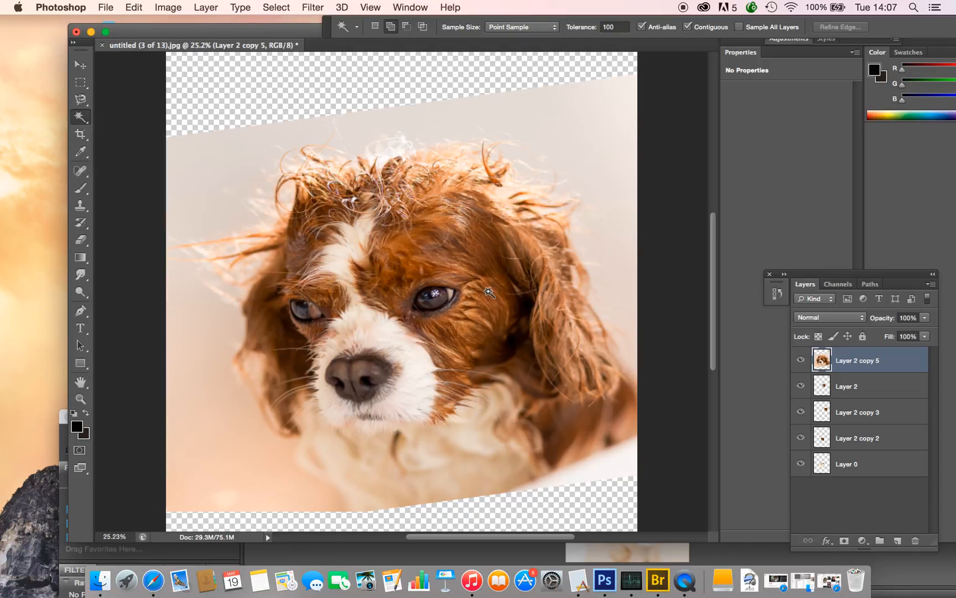
Step: Try the Magic Wand on the brown fur beside the right-hand eye, the nose and the left-hand eye area, and deselect
left_click(471, 282)
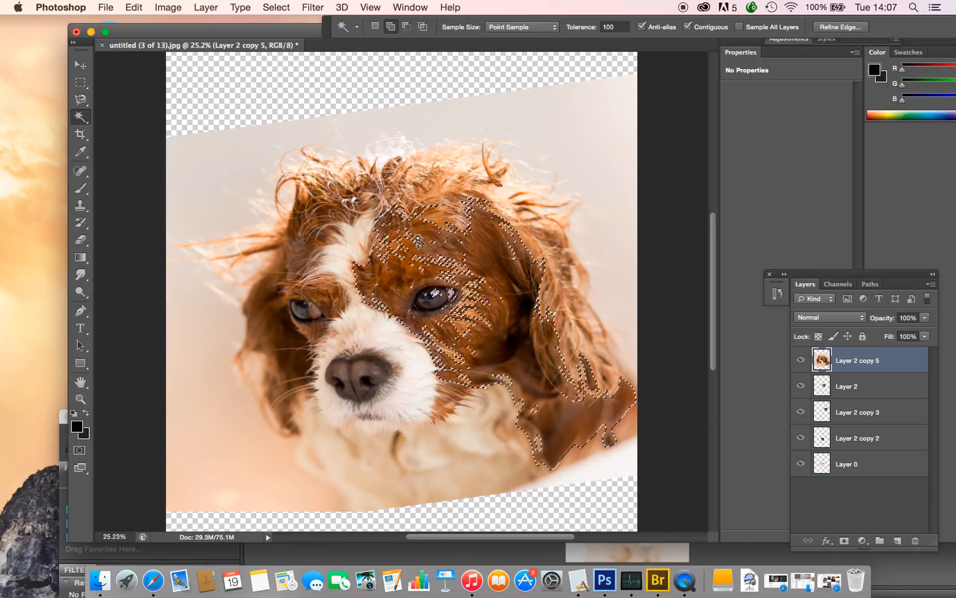
left_click(366, 378)
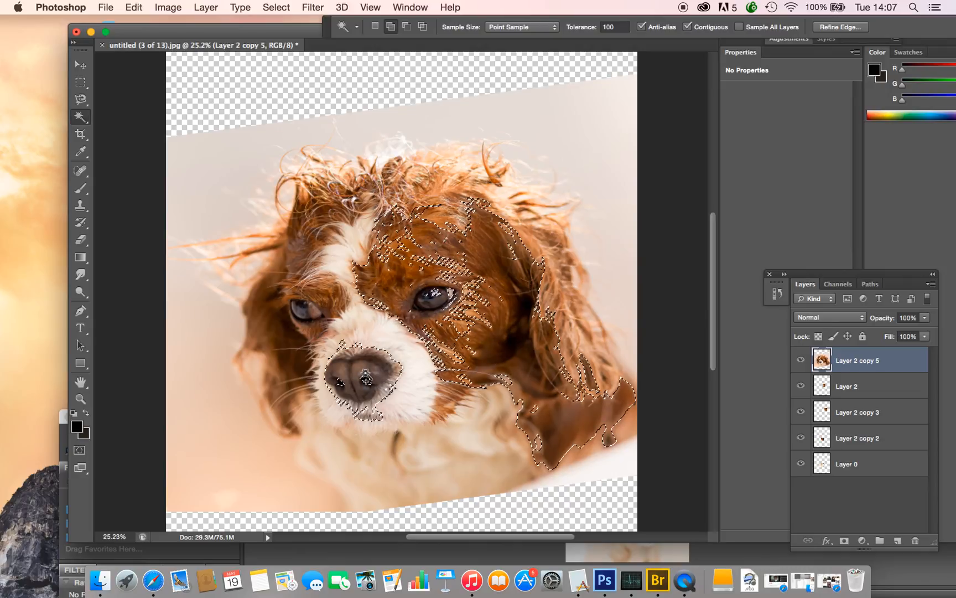
left_click(285, 317)
key("super+d")
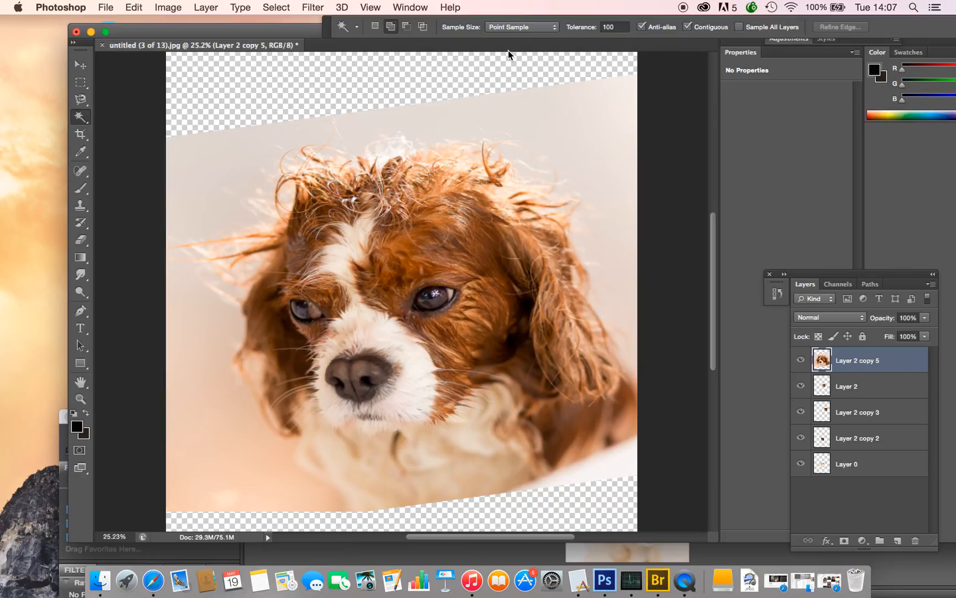
Step: Set the Magic Wand tolerance to 5 and sample the brown forehead fur and the right-hand eye
left_click(616, 25)
key("BackSpace")
key("BackSpace")
key("BackSpace")
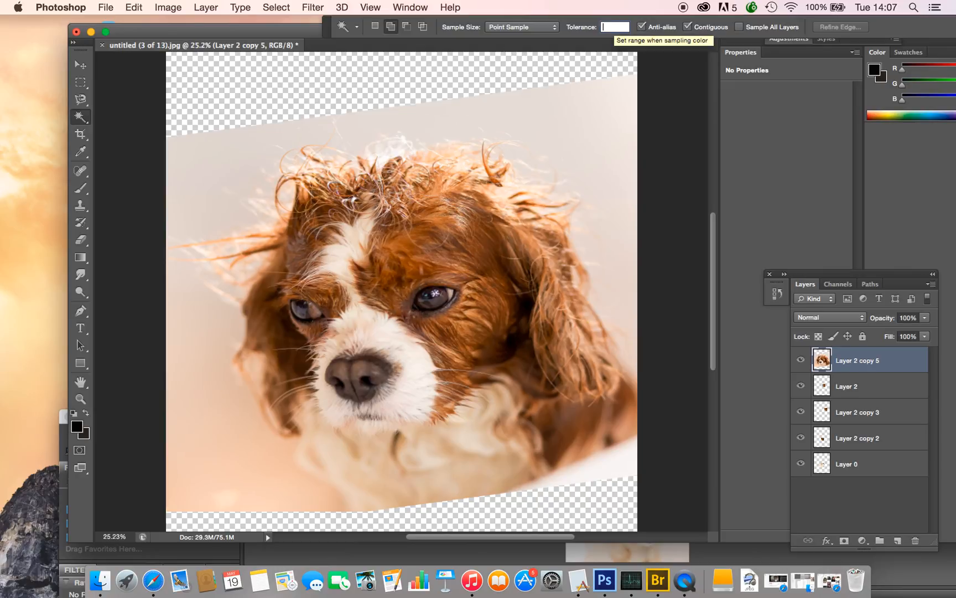
left_click(492, 245)
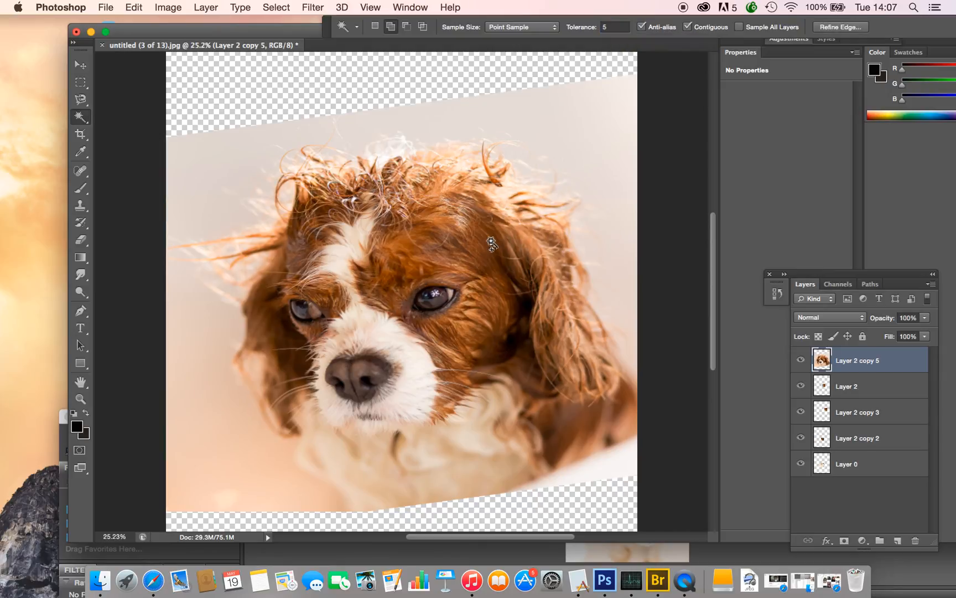
left_click(413, 264)
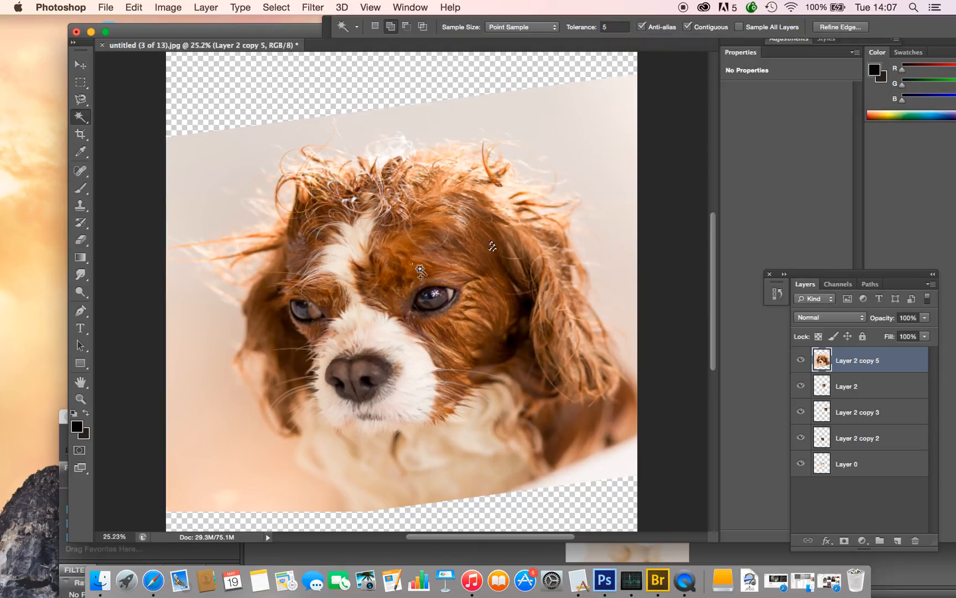
left_click(437, 299)
Step: Add several patches of the pale background, the chest fur and the white muzzle to the Magic Wand selection
left_click(591, 137)
left_click(235, 159)
left_click(191, 354)
left_click(256, 451)
left_click(456, 437)
left_click(401, 383)
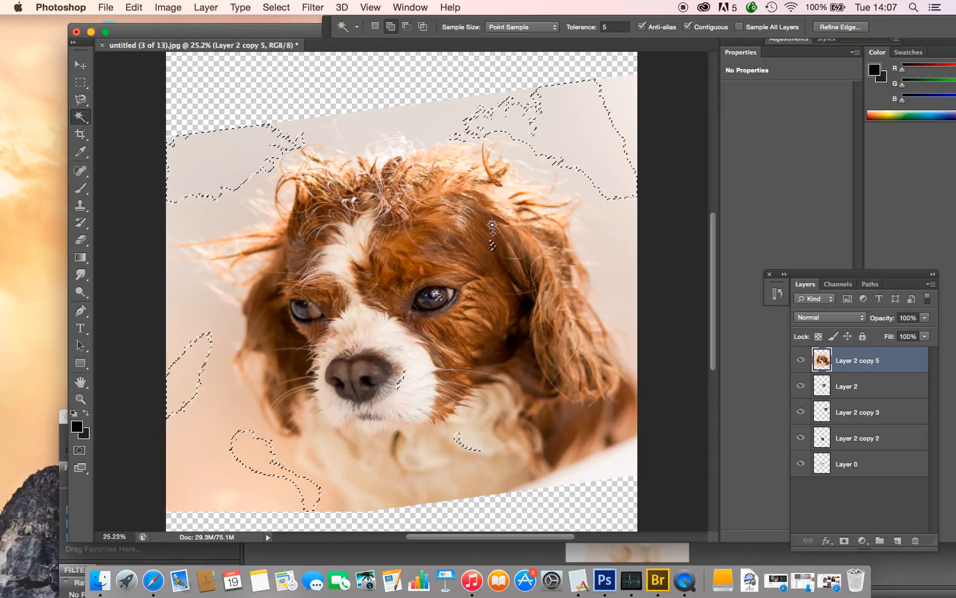
Step: Clear the Magic Wand selection and hide Layer 2 copy 5
key("super+d")
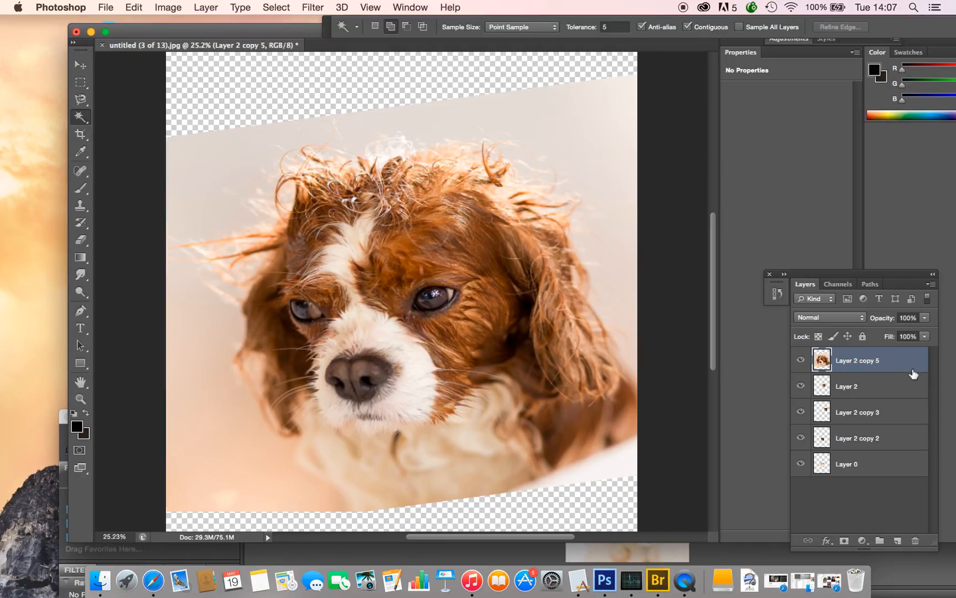
left_click(801, 360)
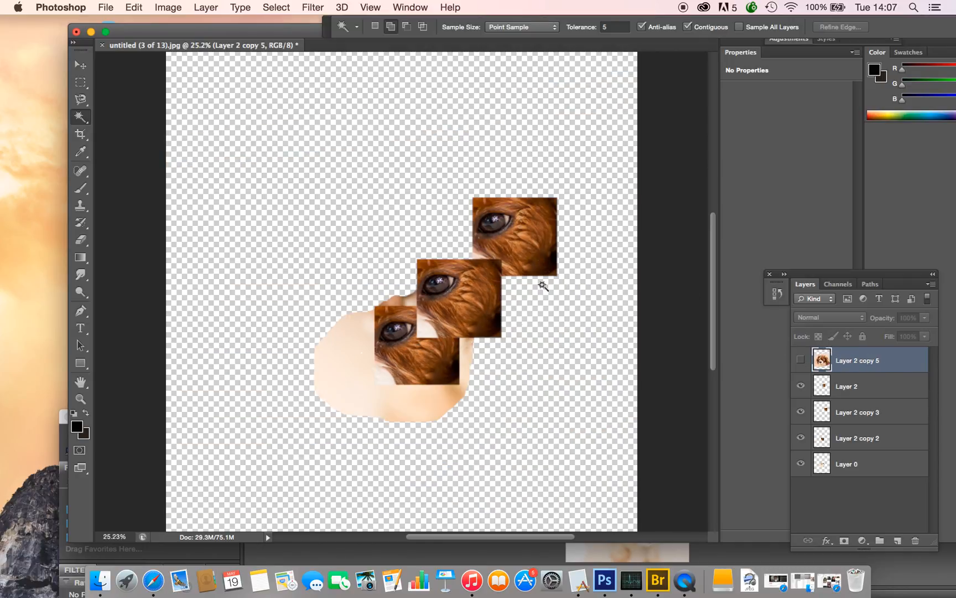